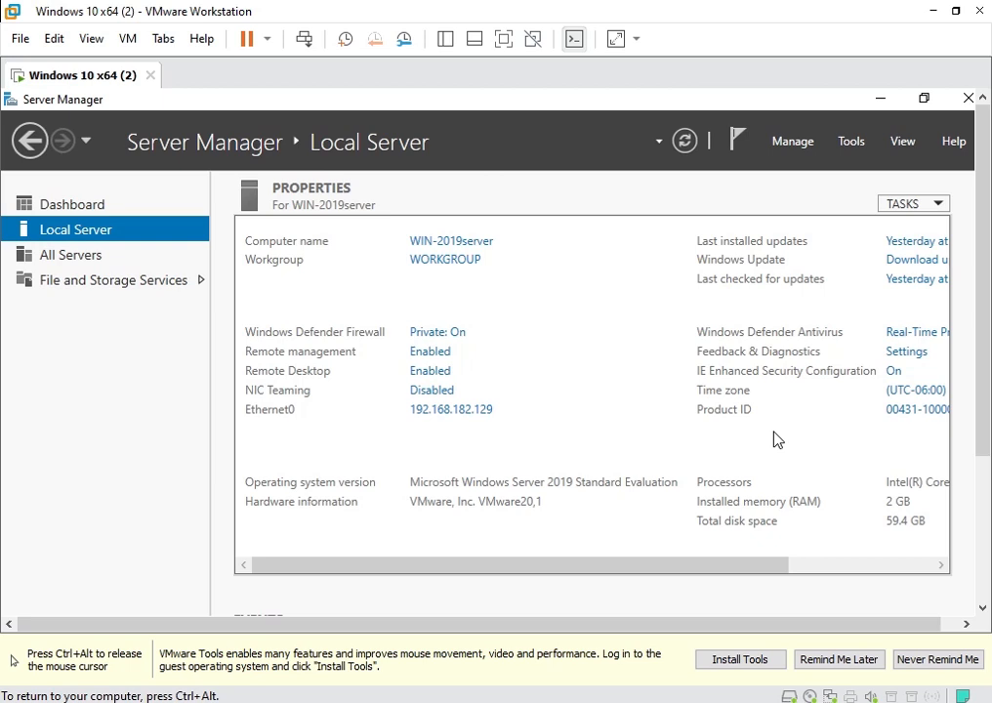
Scroll the Local Server properties right to show update, antivirus, time zone and hardware details.
{"action": "left_click_drag", "start_coordinate": [775, 571], "coordinate": [928, 567]}
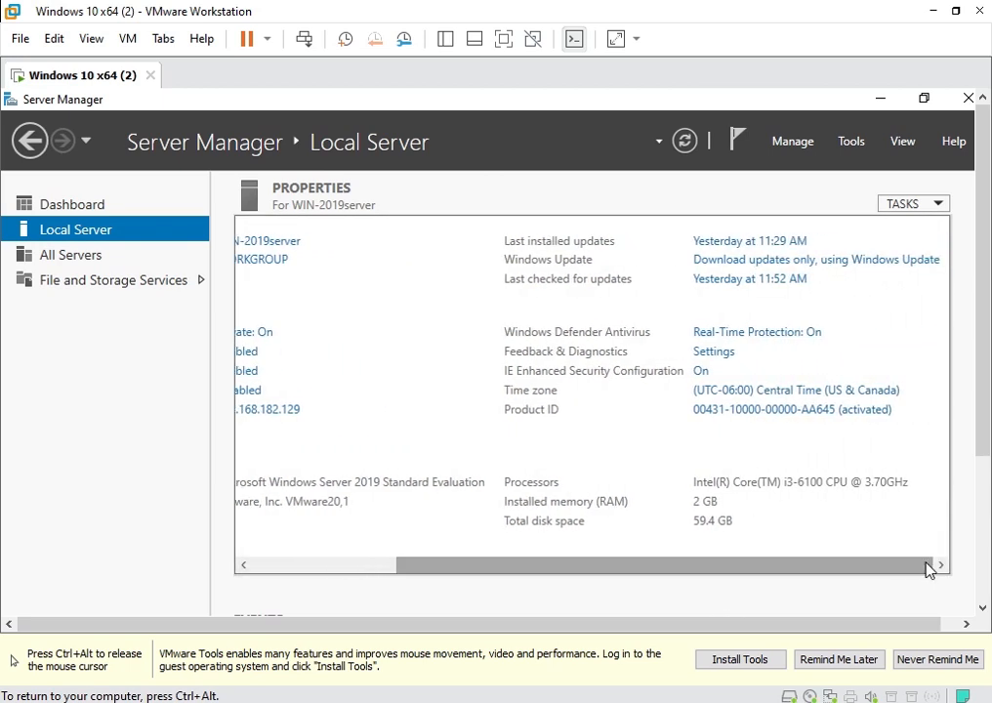
{"action": "left_click", "coordinate": [734, 263]}
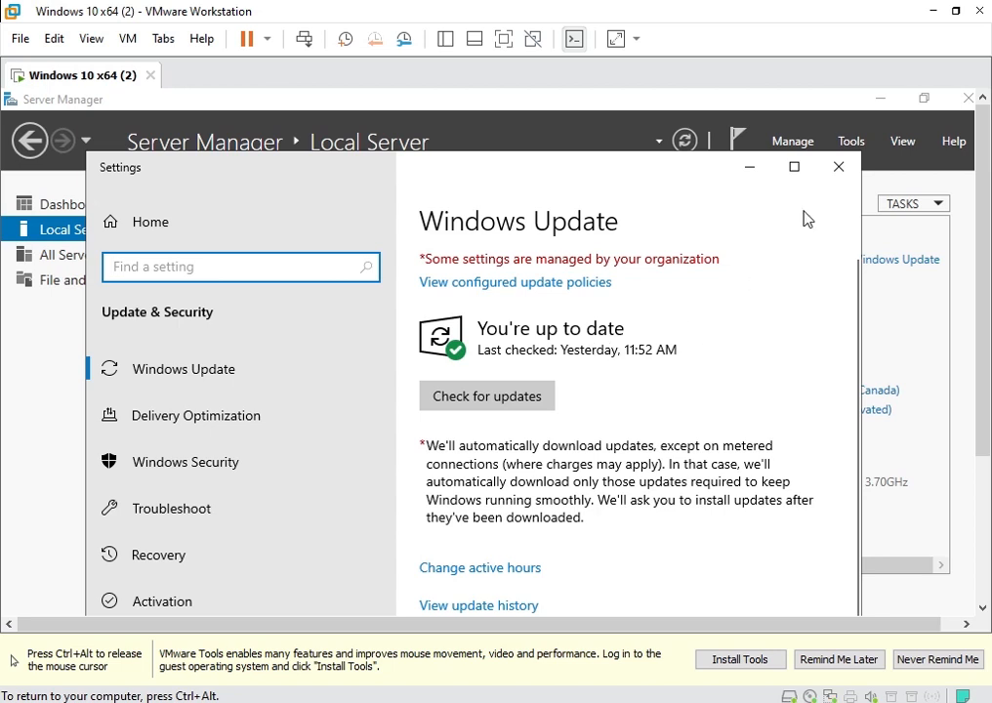
{"action": "left_click", "coordinate": [835, 170]}
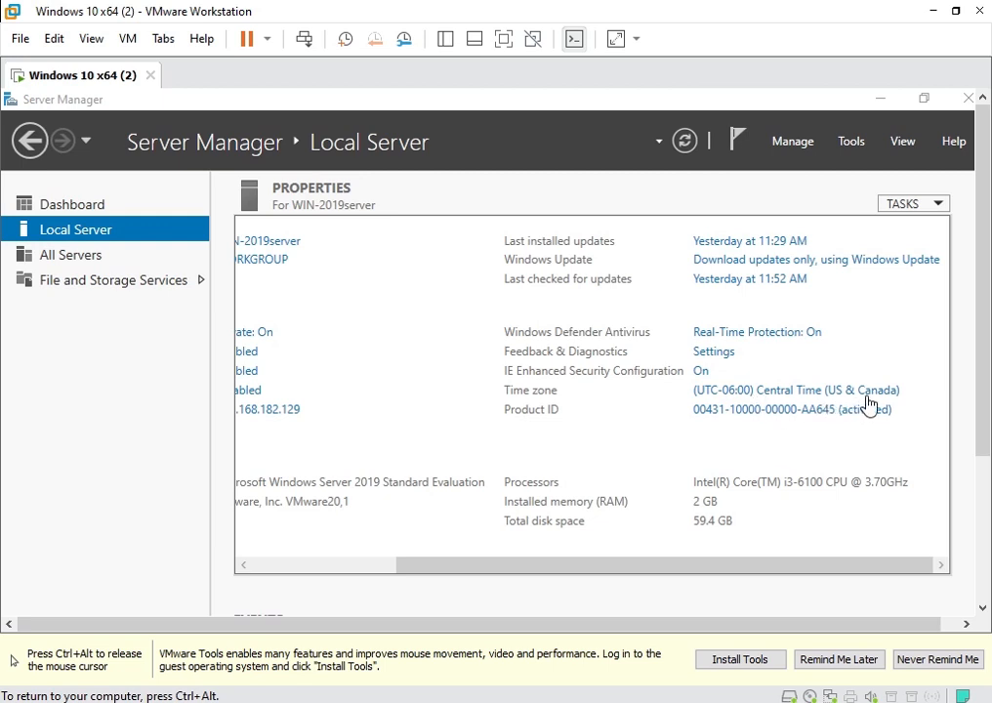
Scroll the properties back left to show WIN-2019server, WORKGROUP and Ethernet0 at 192.168.182.129.
{"action": "left_click_drag", "start_coordinate": [772, 564], "coordinate": [532, 571]}
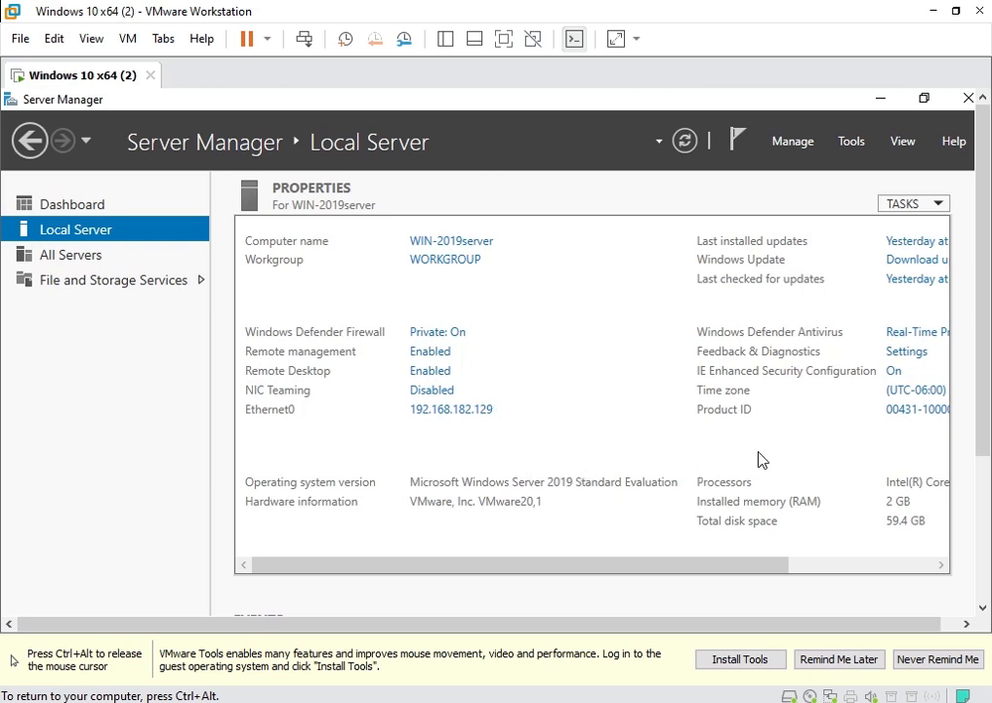
Launch Add Roles and Features and proceed with role-based installation to the Server Roles list.
{"action": "left_click", "coordinate": [789, 142]}
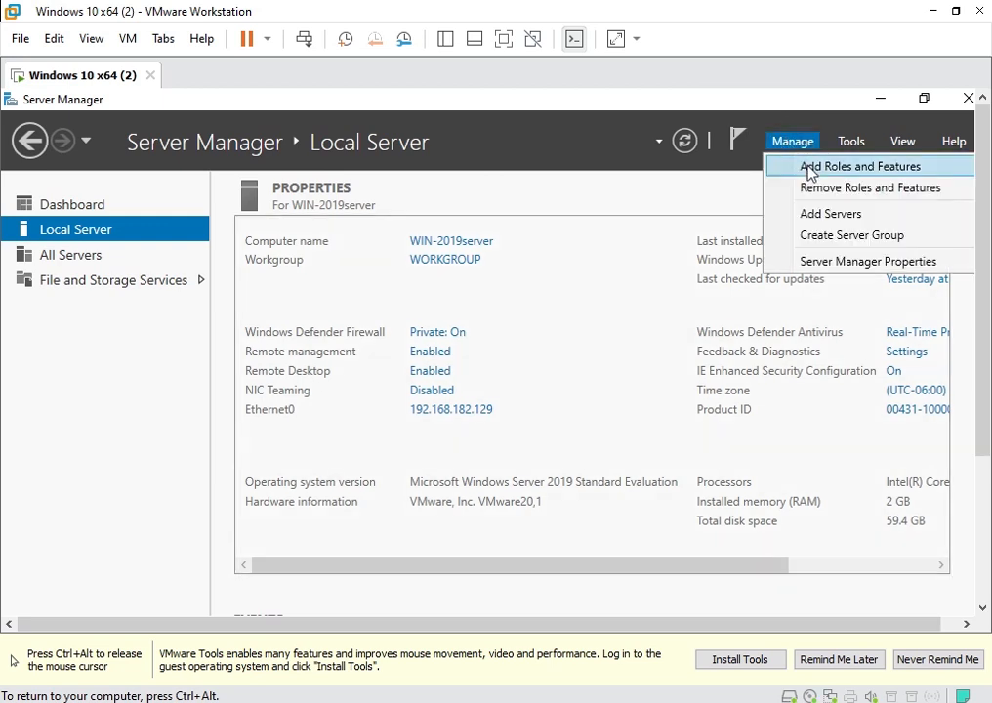
{"action": "left_click", "coordinate": [894, 170]}
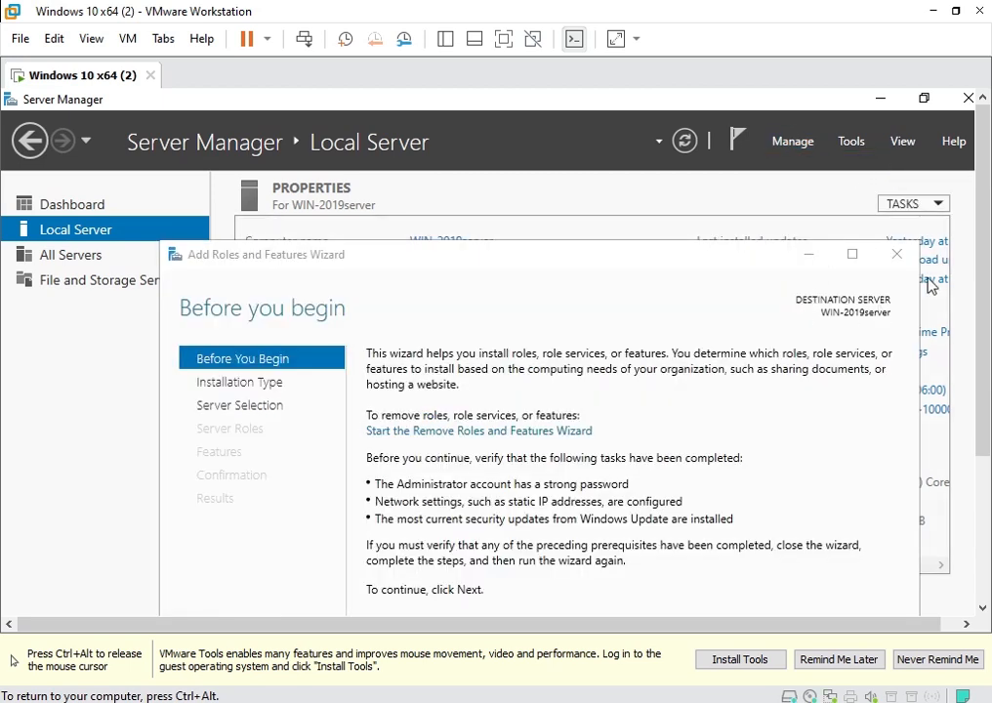
{"action": "left_click_drag", "start_coordinate": [981, 280], "coordinate": [949, 432]}
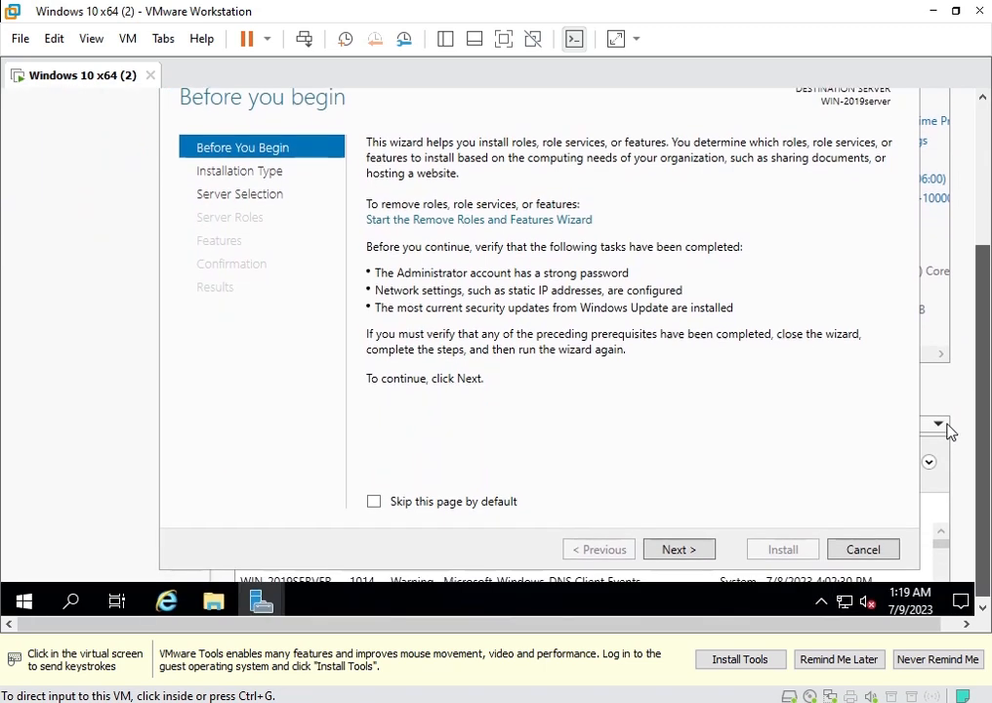
{"action": "left_click", "coordinate": [950, 431]}
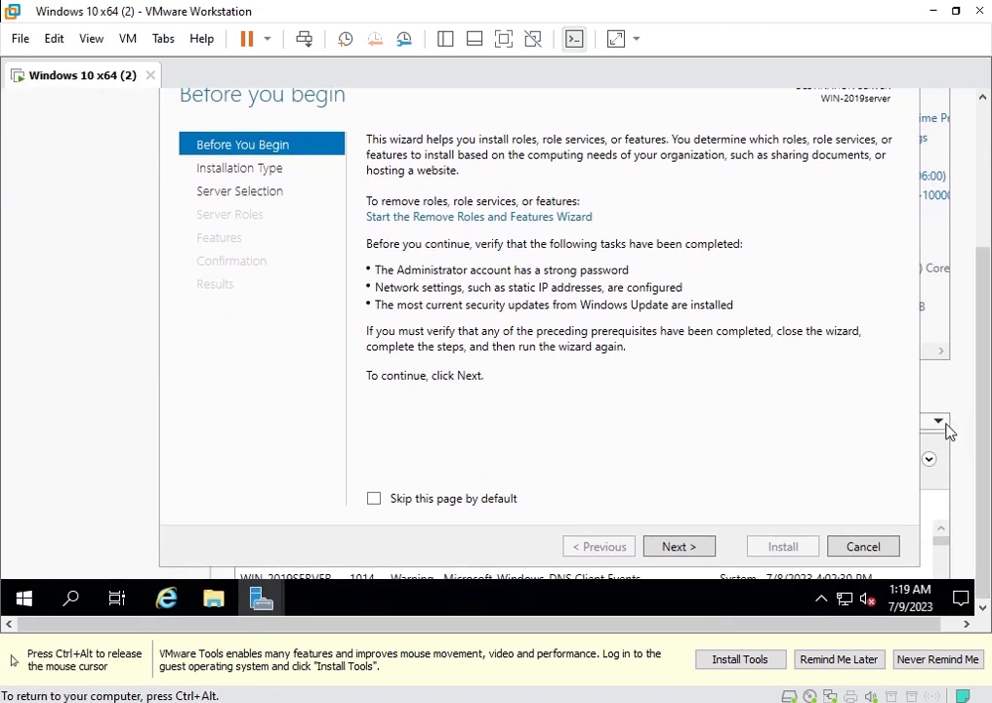
{"action": "left_click", "coordinate": [677, 549]}
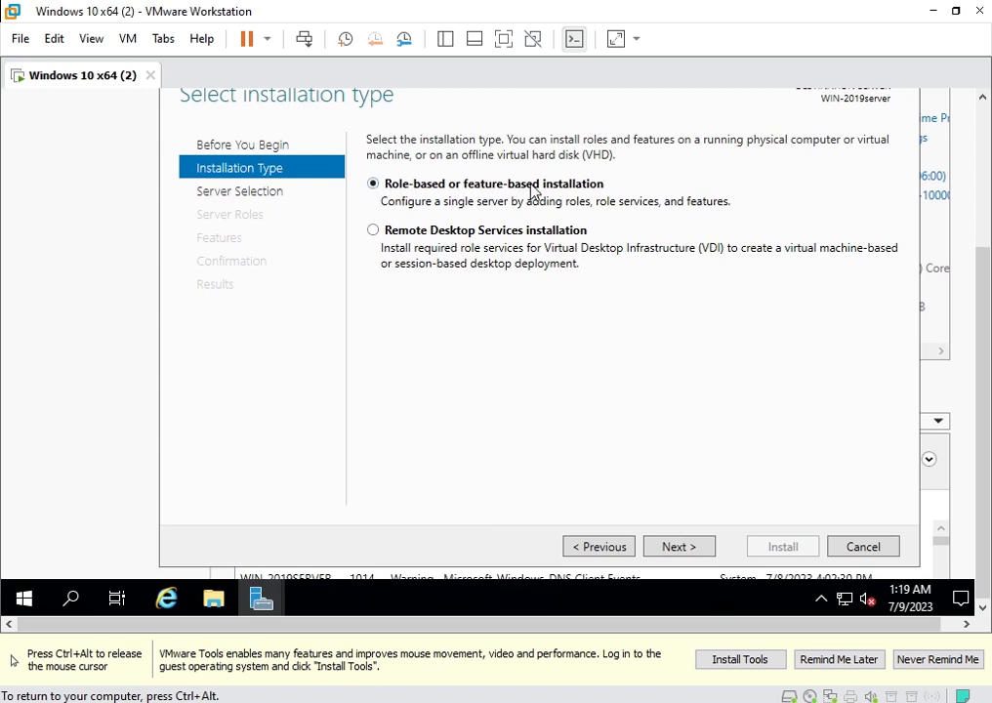
{"action": "left_click", "coordinate": [694, 552]}
{"action": "key", "text": "Return"}
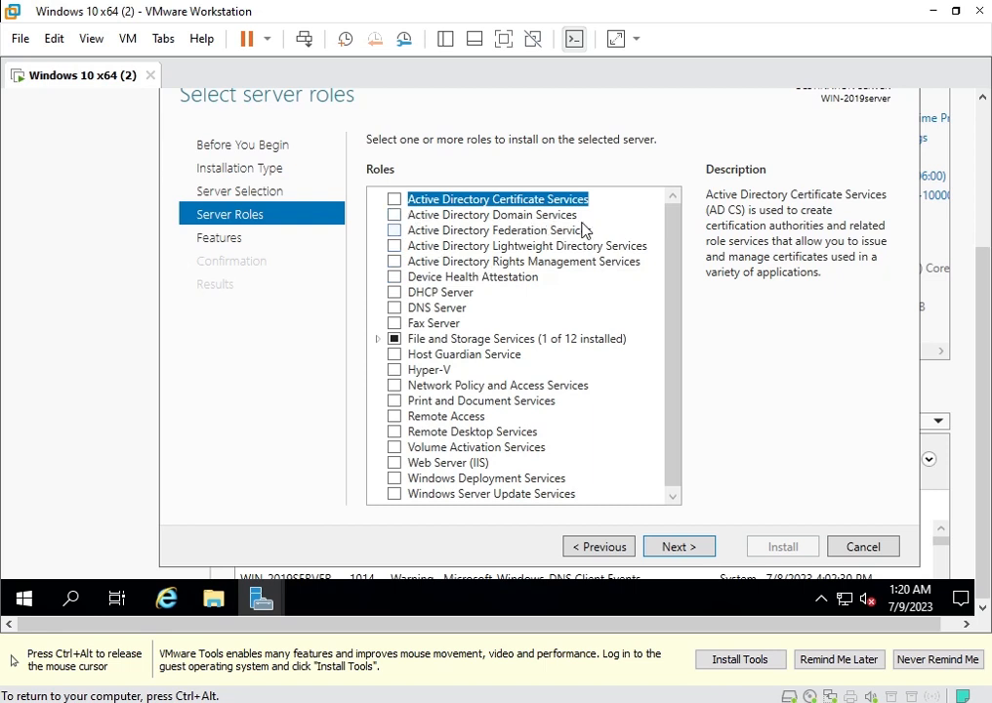
Select Active Directory Domain Services and DNS Server with their tools, advancing past Features and AD DS pages.
{"action": "left_click", "coordinate": [395, 214]}
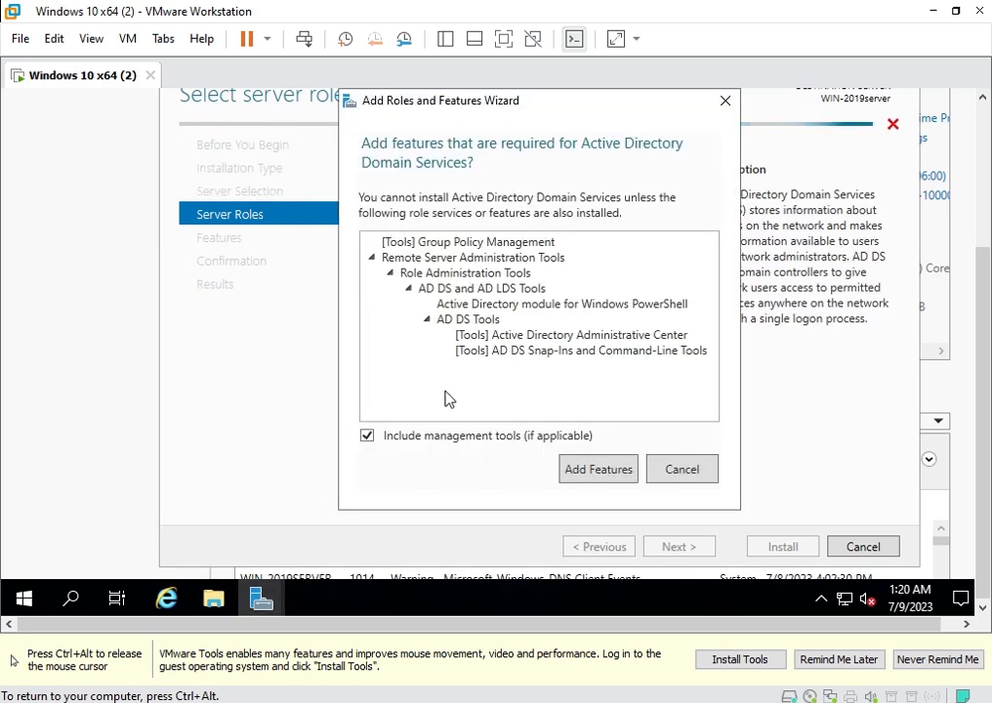
{"action": "left_click", "coordinate": [597, 470]}
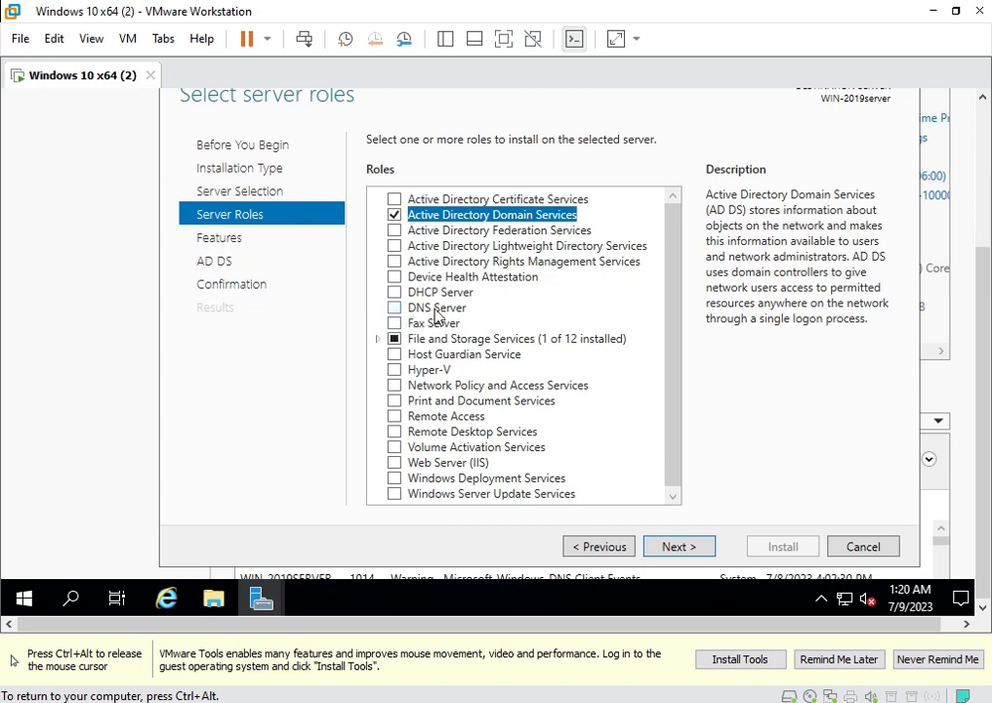
{"action": "left_click", "coordinate": [395, 308]}
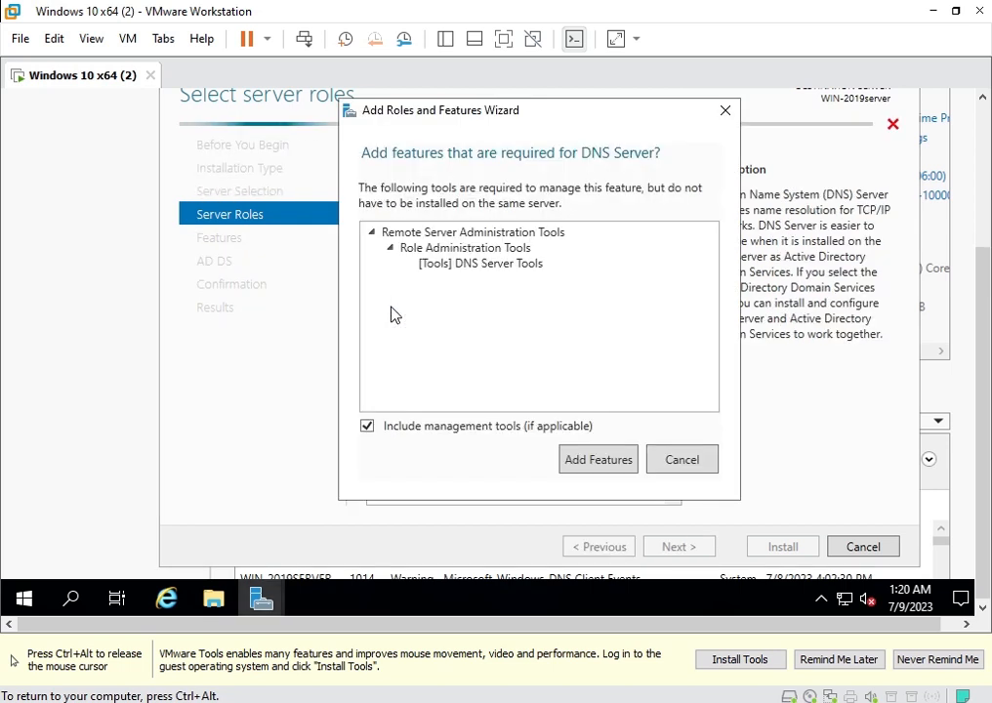
{"action": "left_click", "coordinate": [613, 467]}
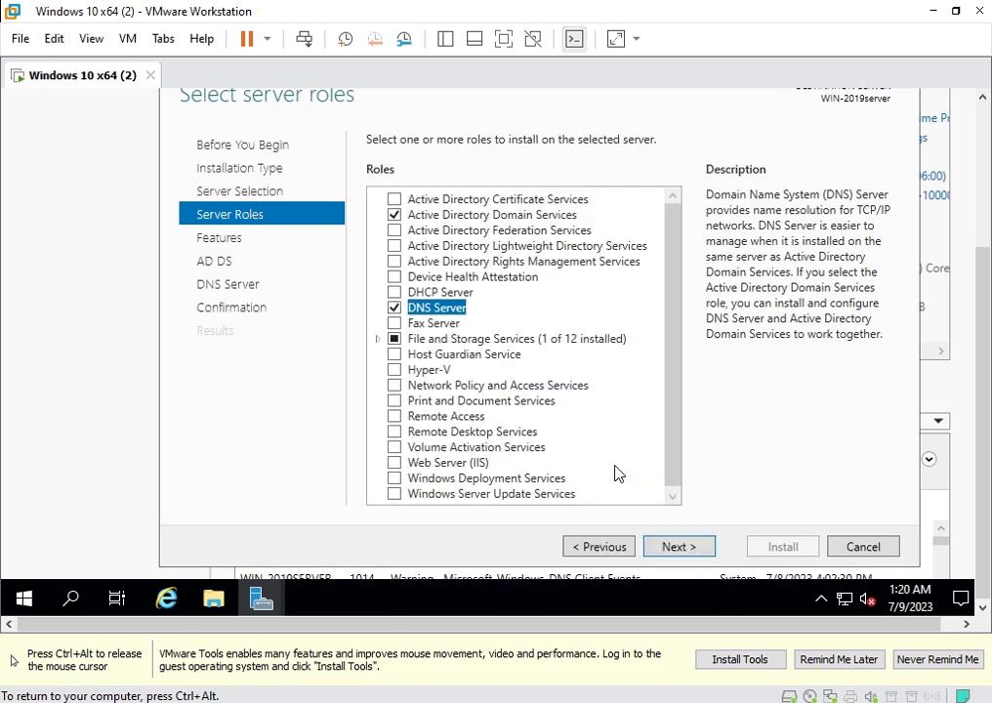
{"action": "left_click", "coordinate": [683, 547]}
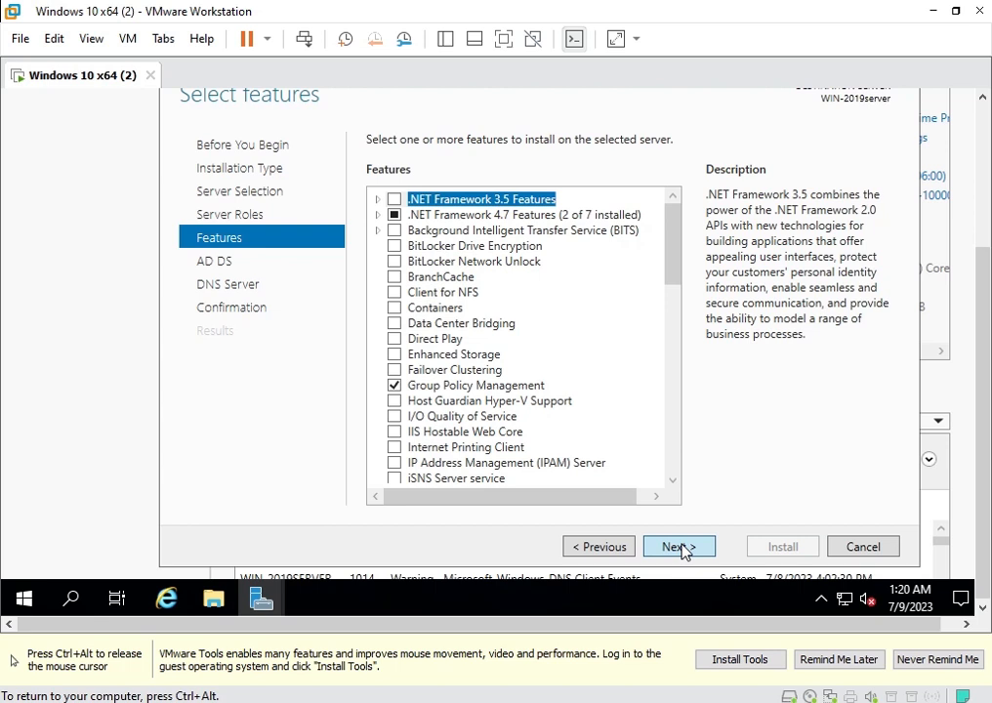
{"action": "left_click", "coordinate": [685, 551]}
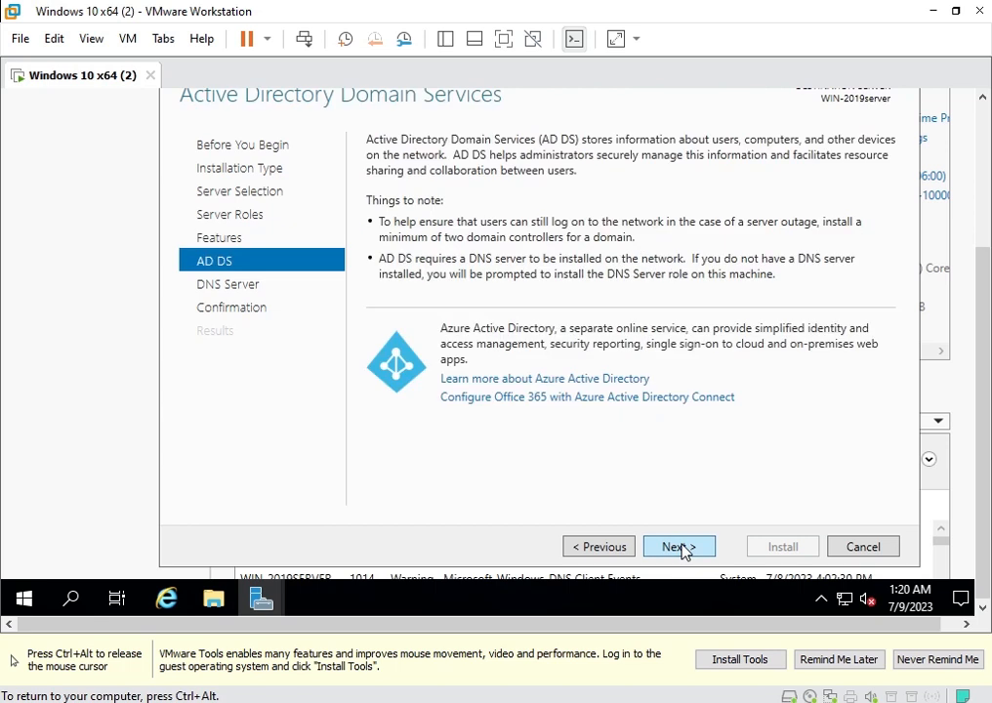
{"action": "left_click", "coordinate": [684, 552]}
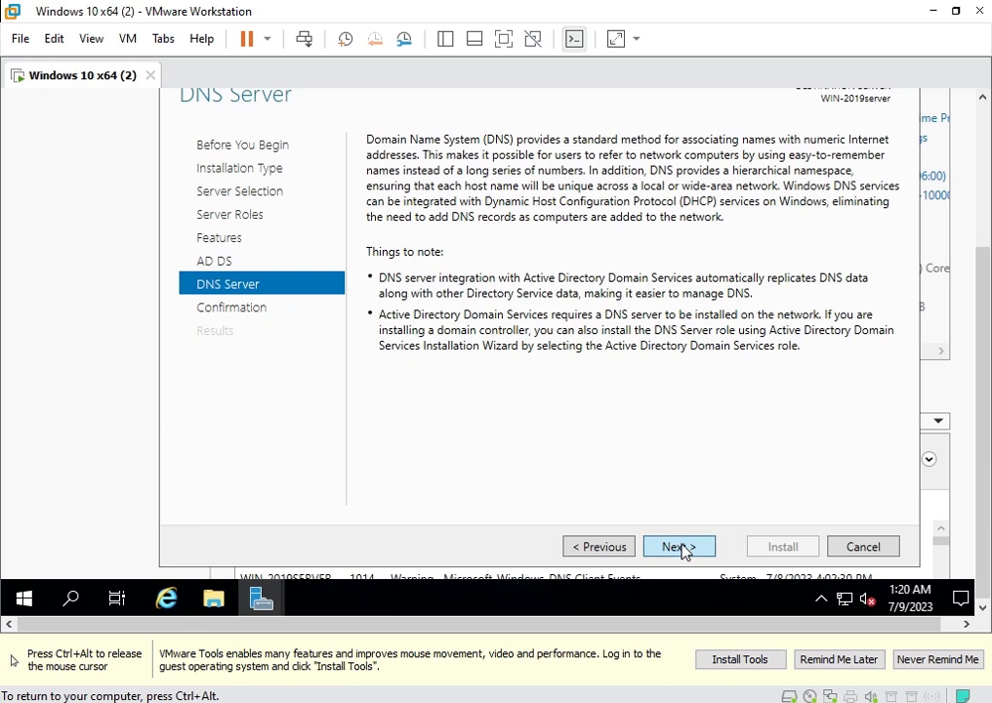
{"action": "left_click", "coordinate": [683, 550]}
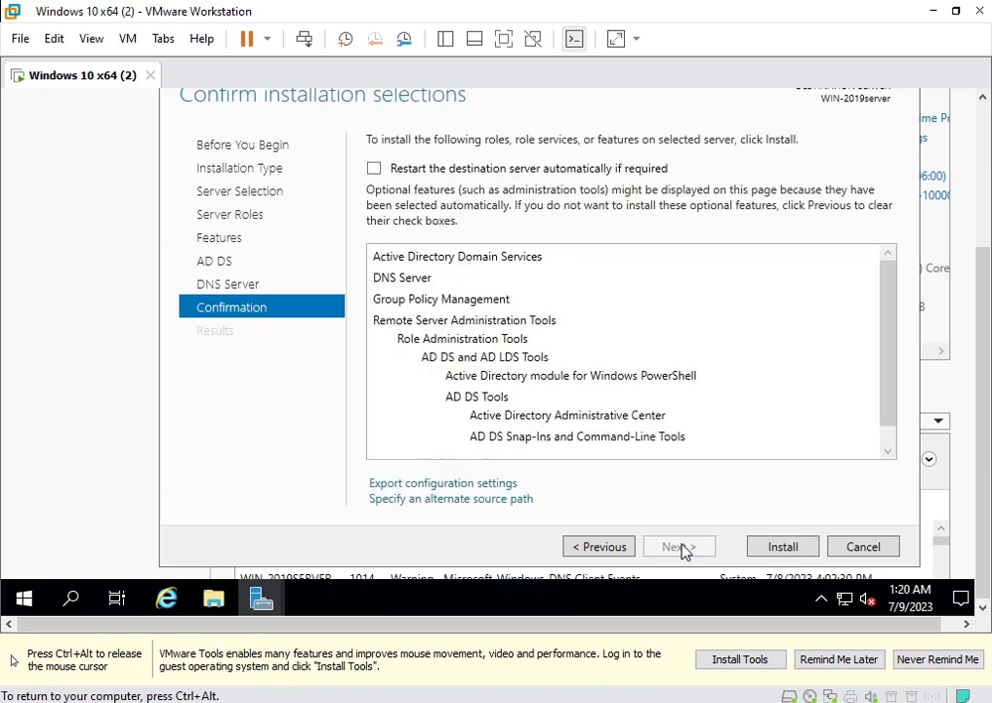
Install AD DS and DNS Server, then launch the promote-to-domain-controller configuration wizard.
{"action": "left_click", "coordinate": [781, 548]}
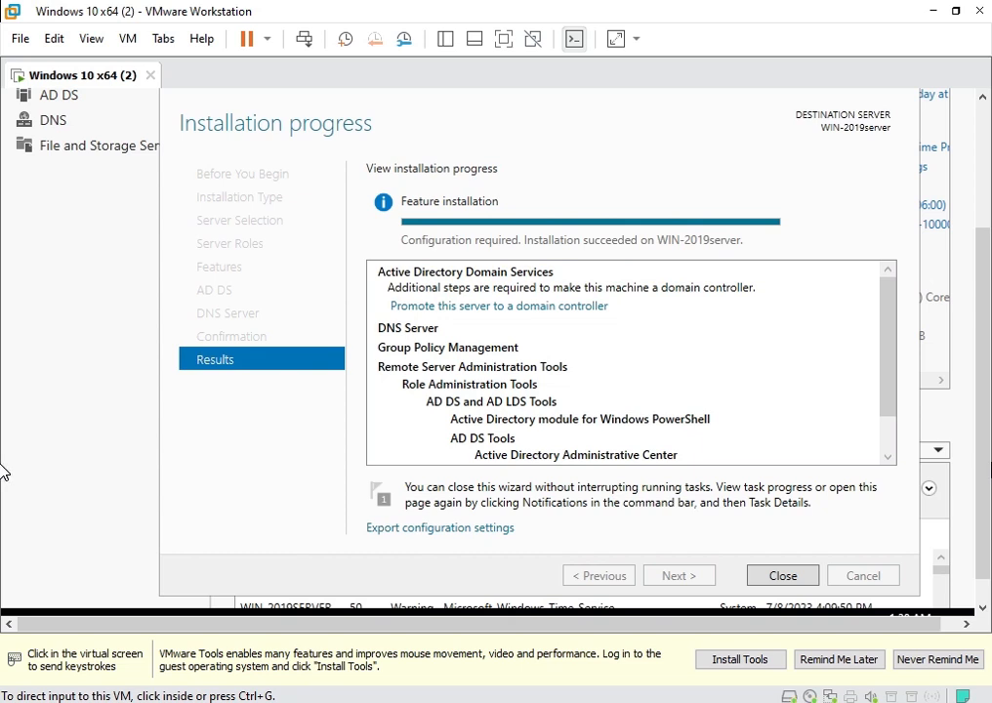
{"action": "left_click", "coordinate": [859, 492]}
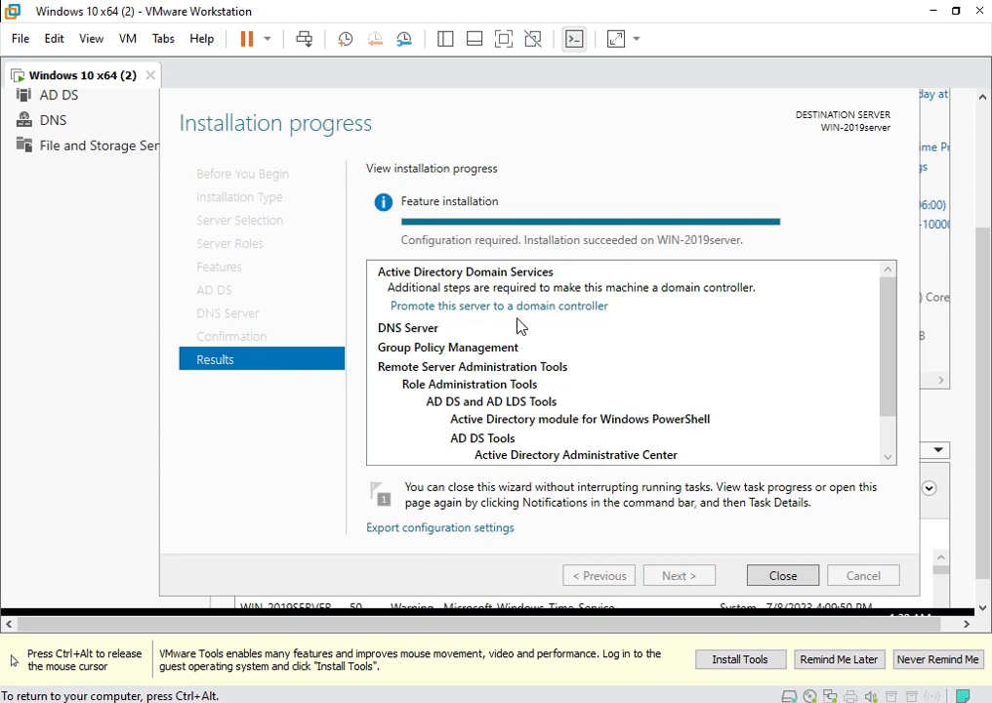
{"action": "left_click", "coordinate": [572, 311]}
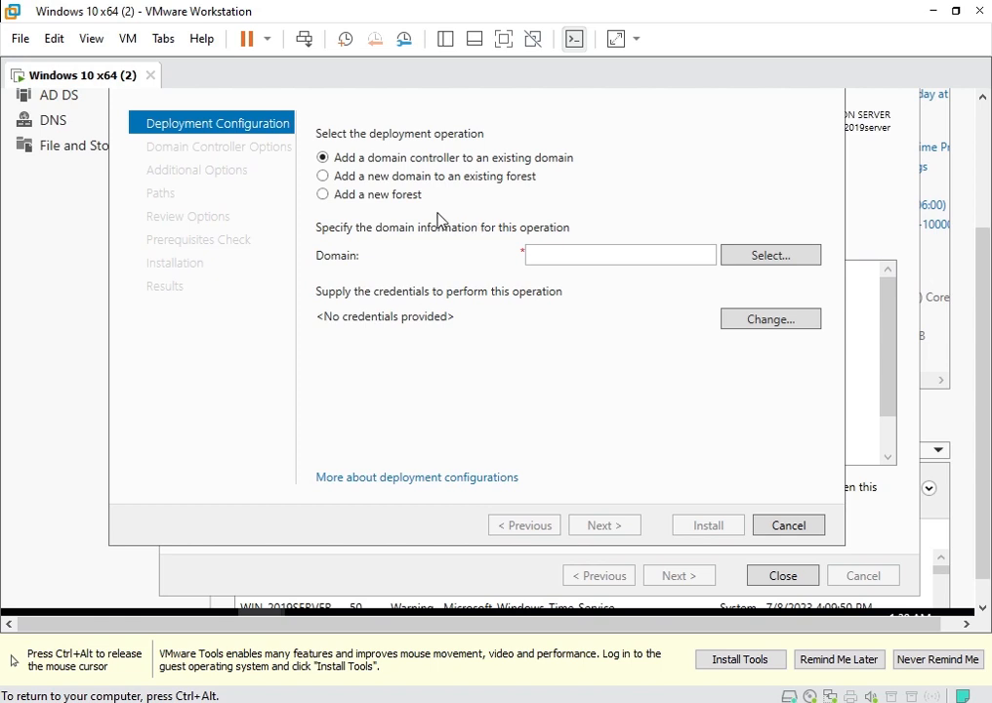
Add a new forest with root domain name 2019server.local and continue.
{"action": "left_click", "coordinate": [323, 195]}
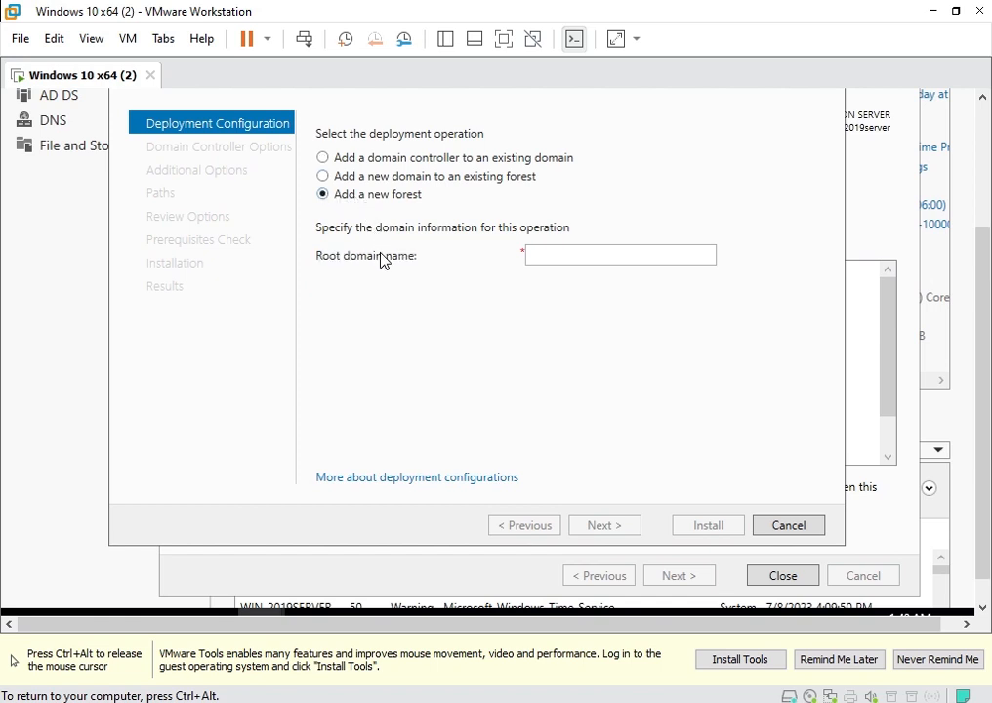
{"action": "left_click", "coordinate": [556, 254]}
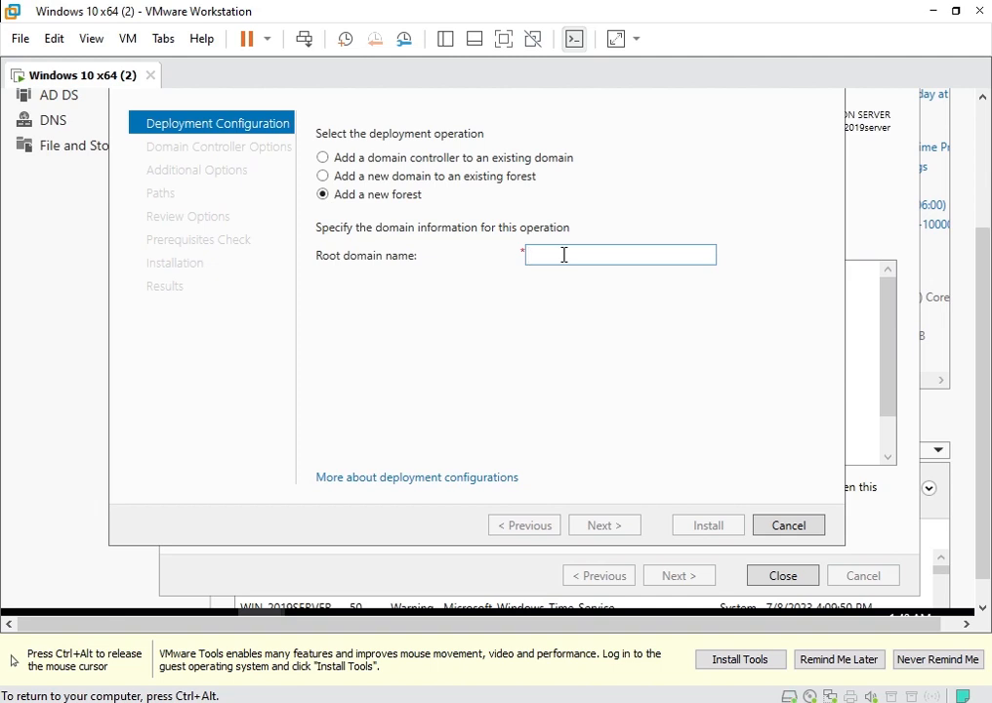
{"action": "type", "text": "2019"}
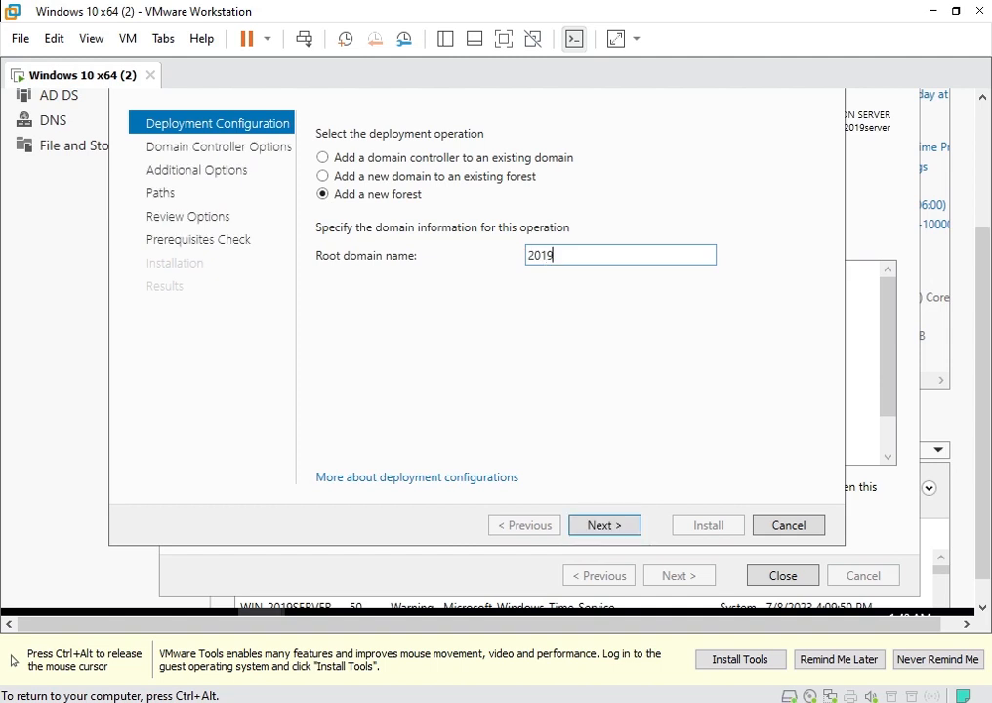
{"action": "type", "text": "server.local"}
{"action": "left_click", "coordinate": [602, 526]}
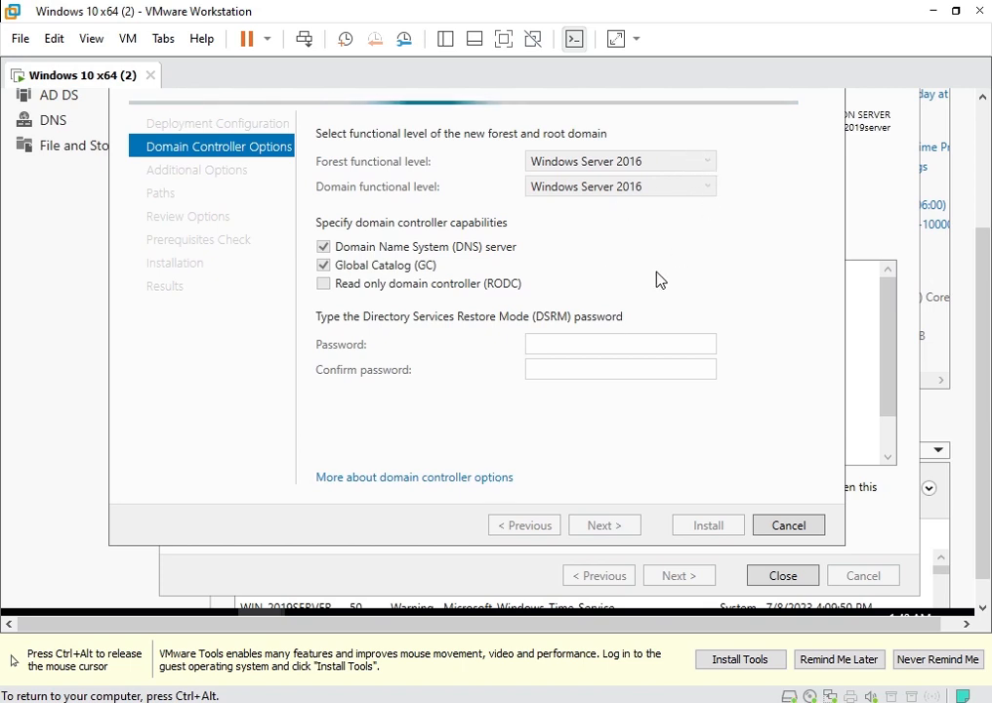
Enter the DSRM password, skip DNS delegation, and accept the 2019SERVER NetBIOS name.
{"action": "left_click", "coordinate": [632, 344]}
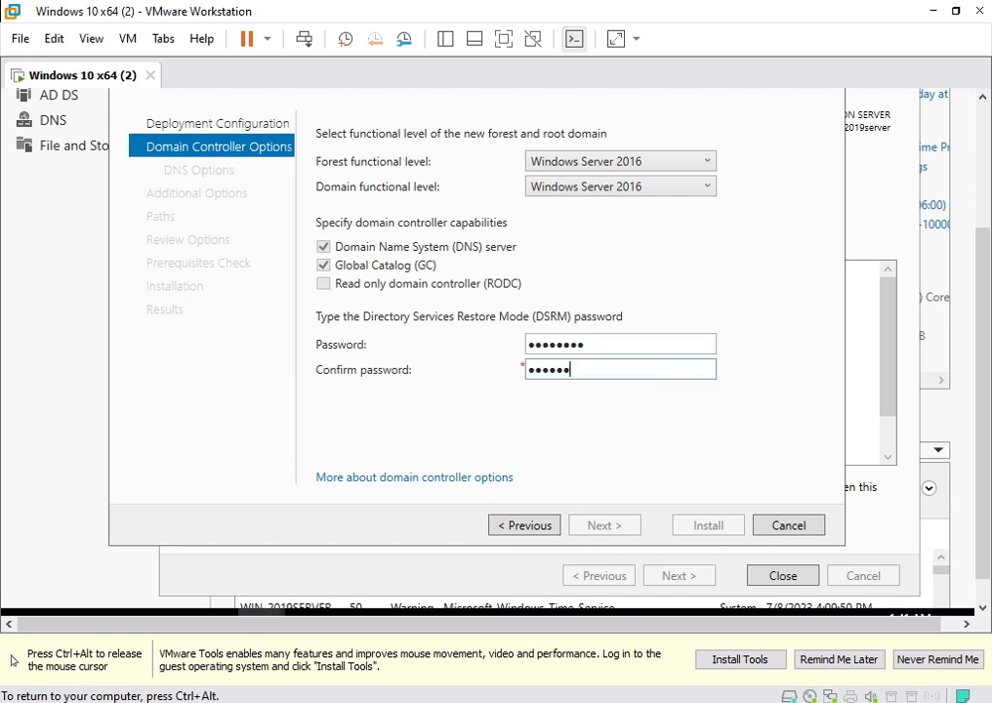
{"action": "type", "text": "••"}
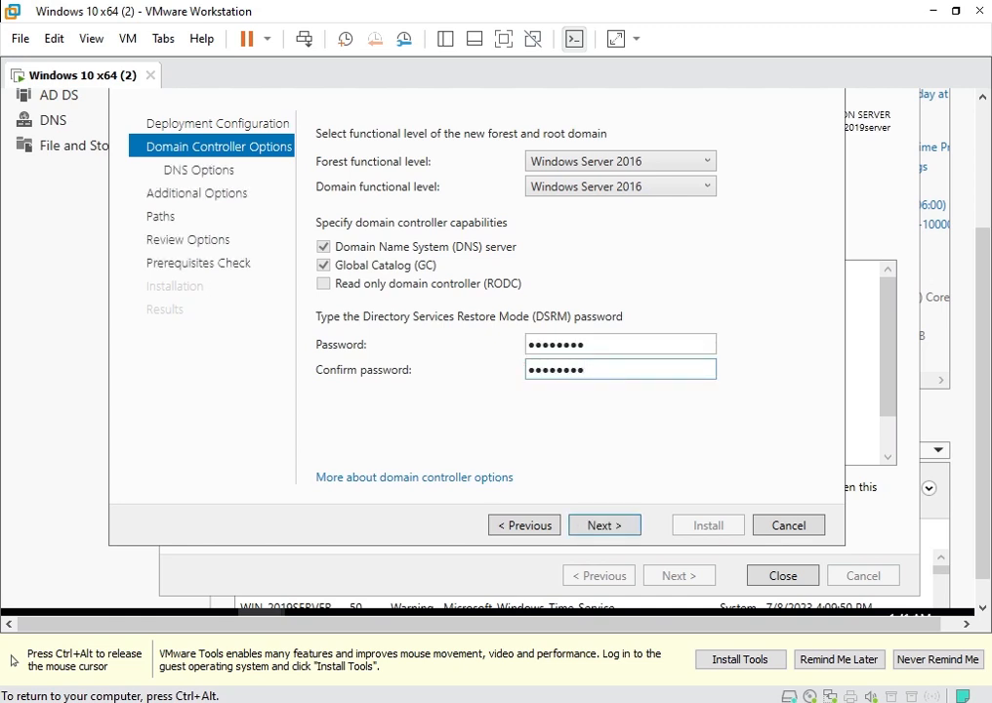
{"action": "left_click", "coordinate": [615, 532]}
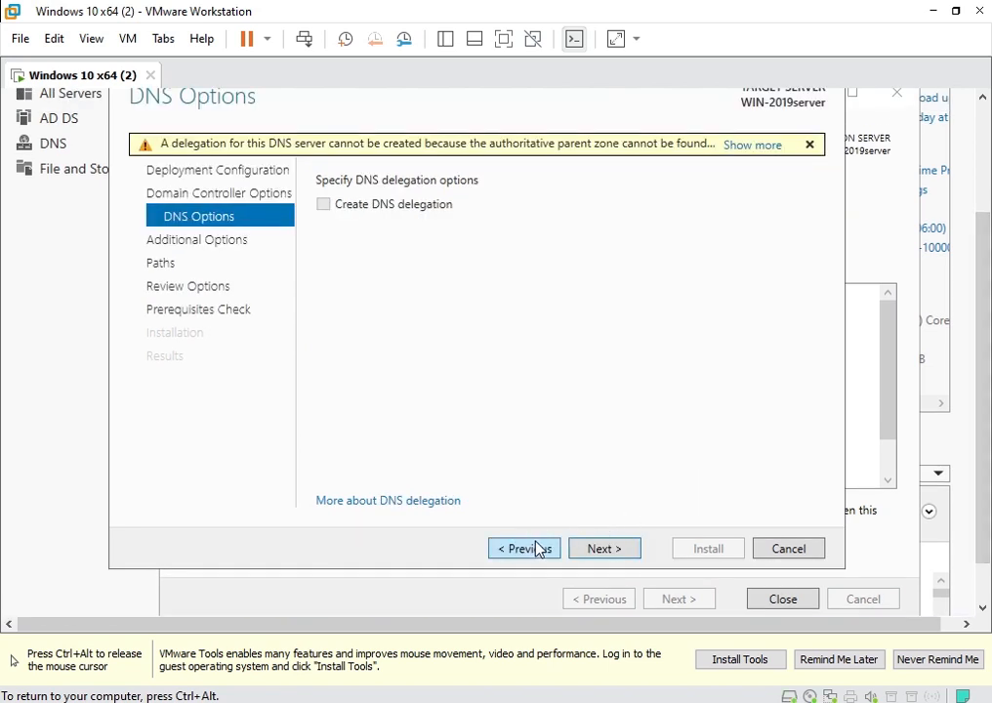
{"action": "left_click", "coordinate": [601, 550]}
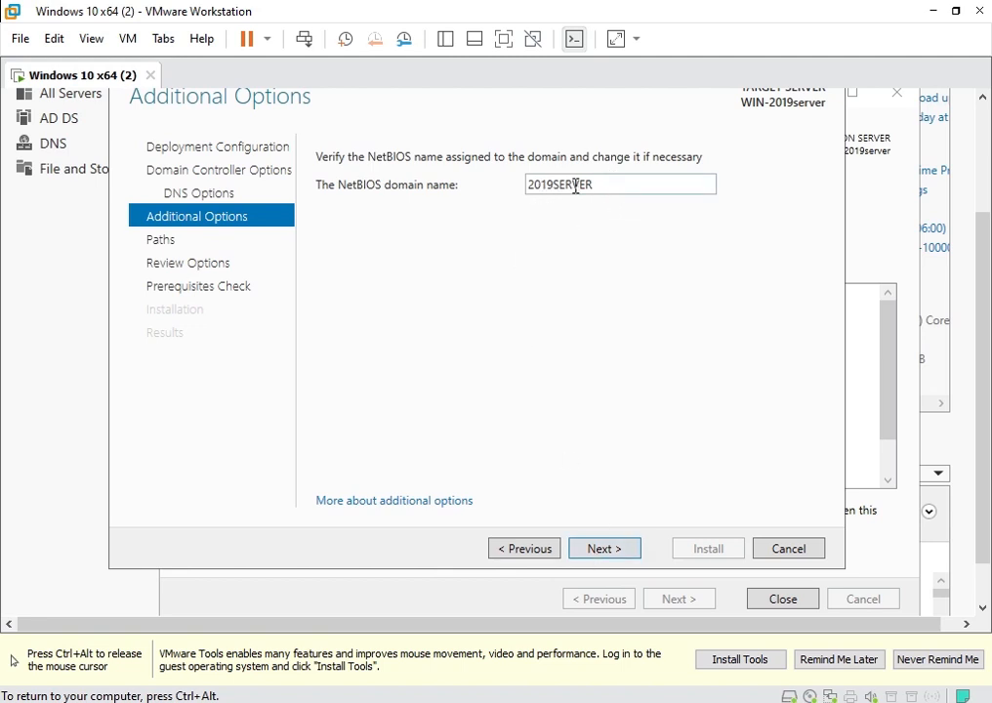
{"action": "left_click", "coordinate": [586, 553]}
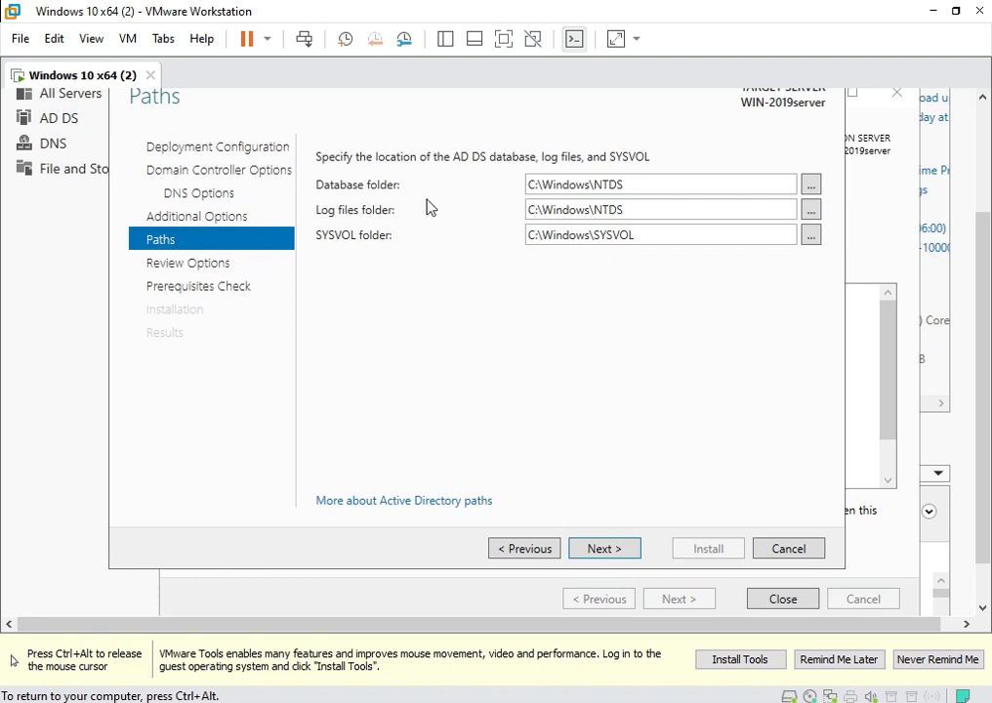
Keep the default database and log folder paths, review the options, and run prerequisite checks.
{"action": "triple_click", "coordinate": [636, 185]}
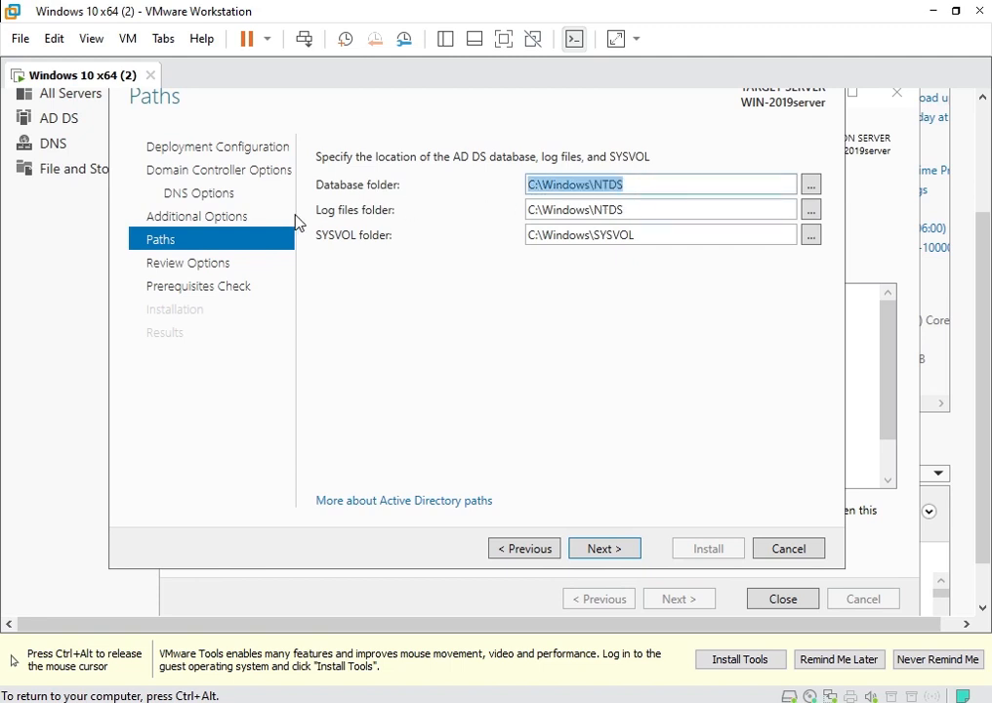
{"action": "triple_click", "coordinate": [631, 210]}
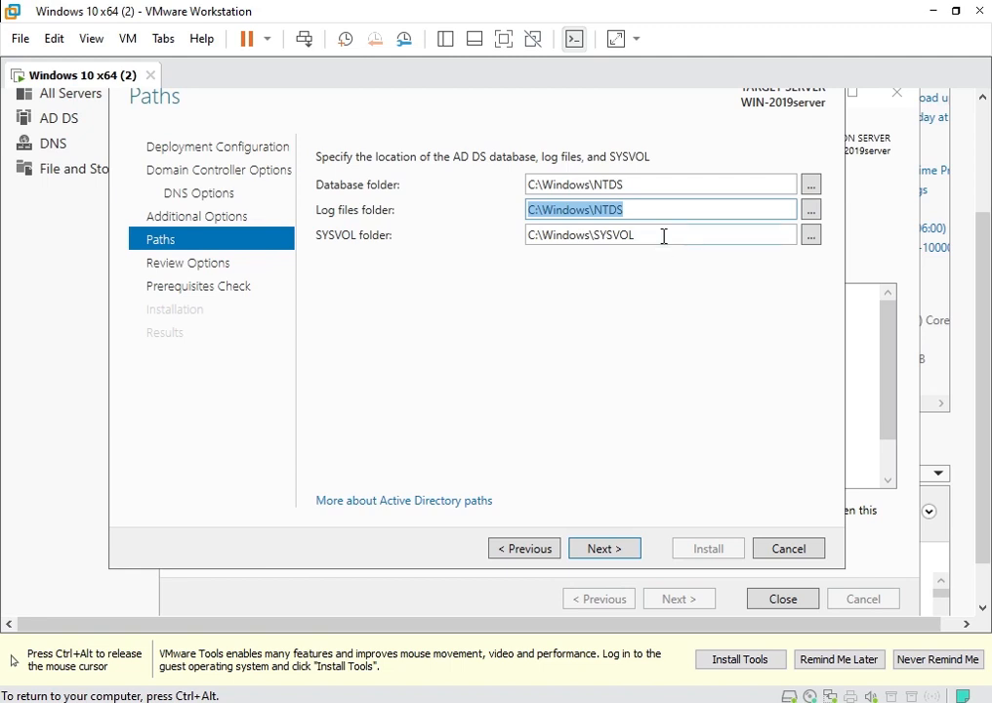
{"action": "left_click", "coordinate": [608, 549]}
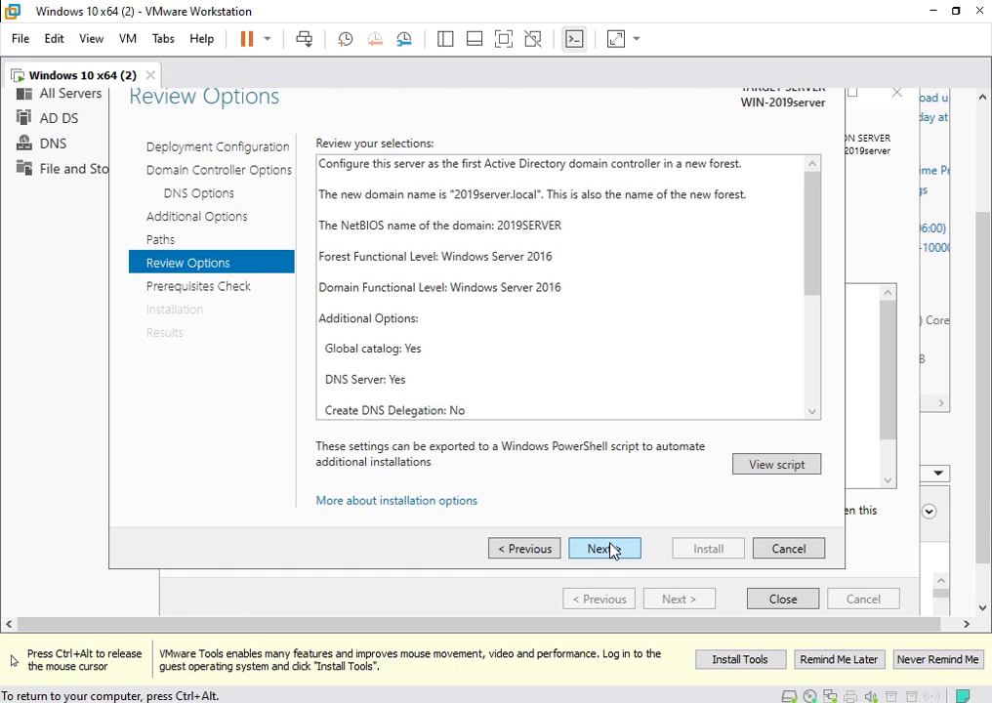
{"action": "left_click_drag", "start_coordinate": [816, 270], "coordinate": [753, 372]}
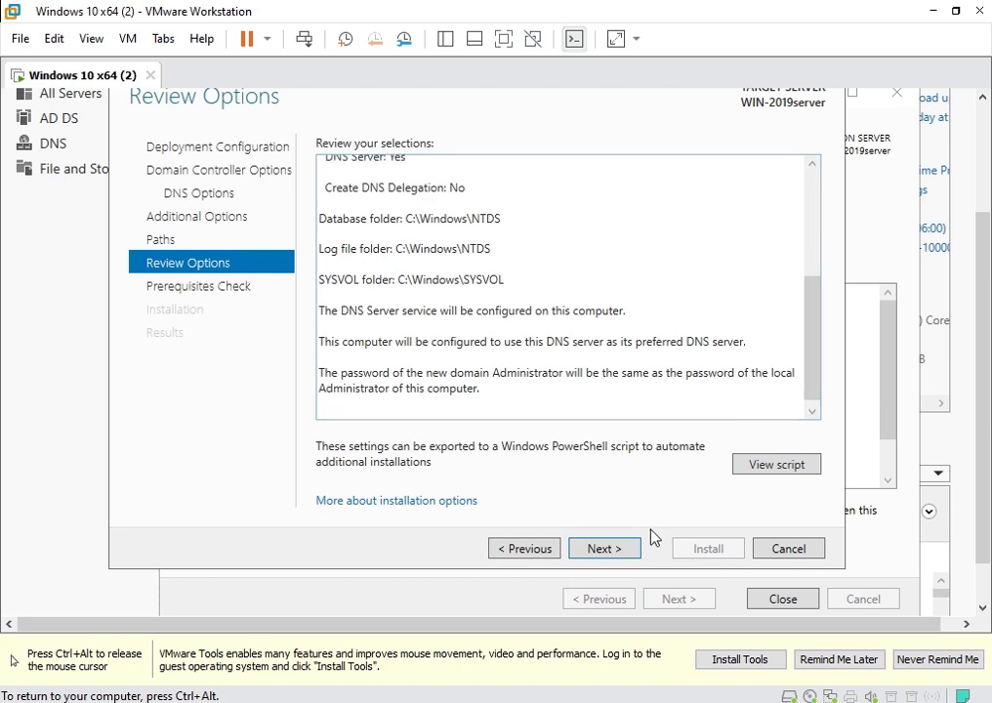
{"action": "left_click", "coordinate": [622, 550]}
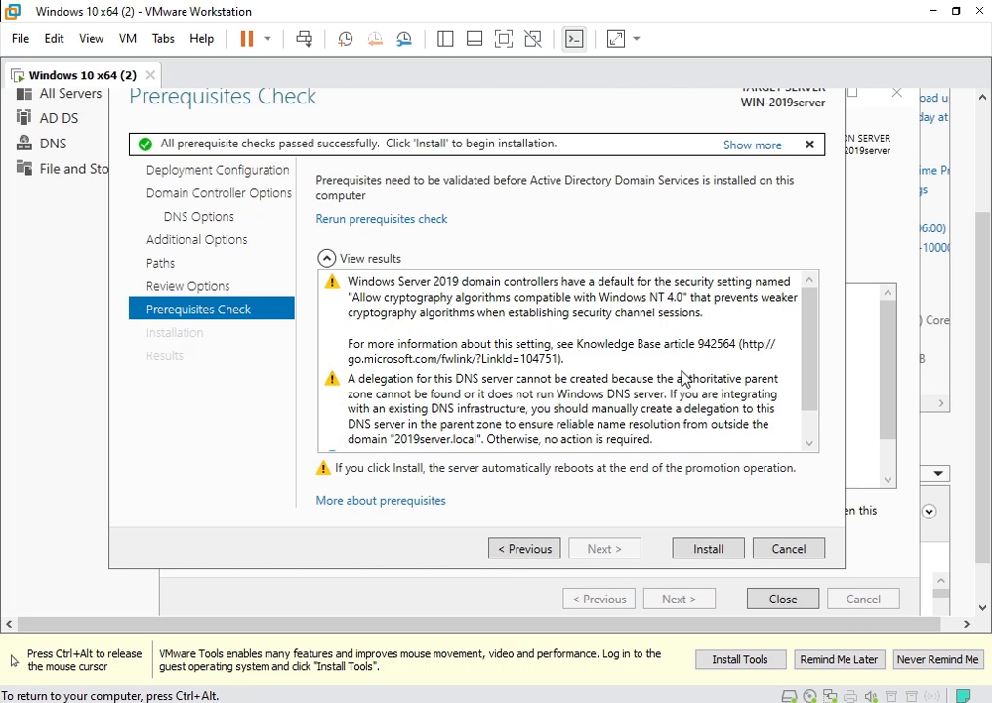
Install the domain controller and dismiss the sign-out notice so the server restarts.
{"action": "left_click", "coordinate": [705, 549]}
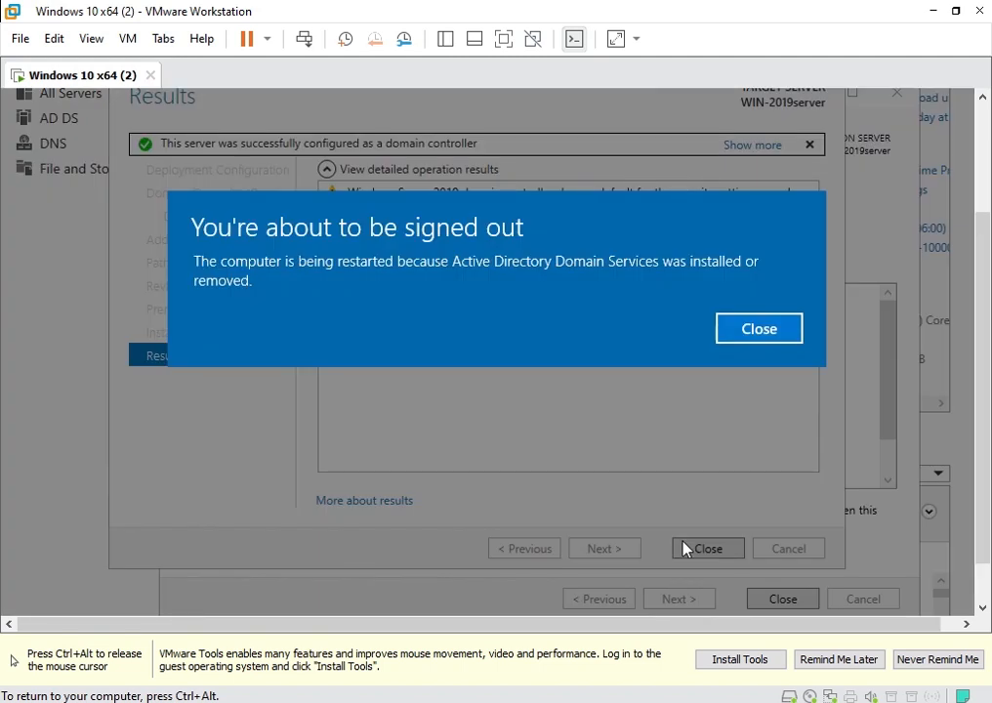
{"action": "left_click", "coordinate": [727, 332]}
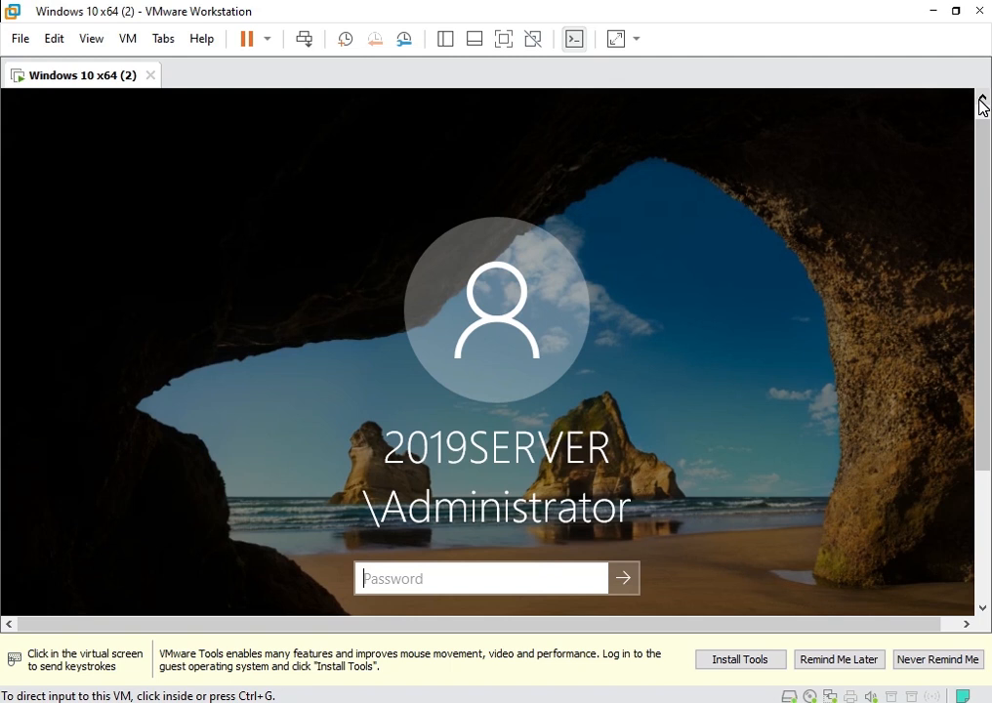
{"action": "left_click", "coordinate": [496, 444]}
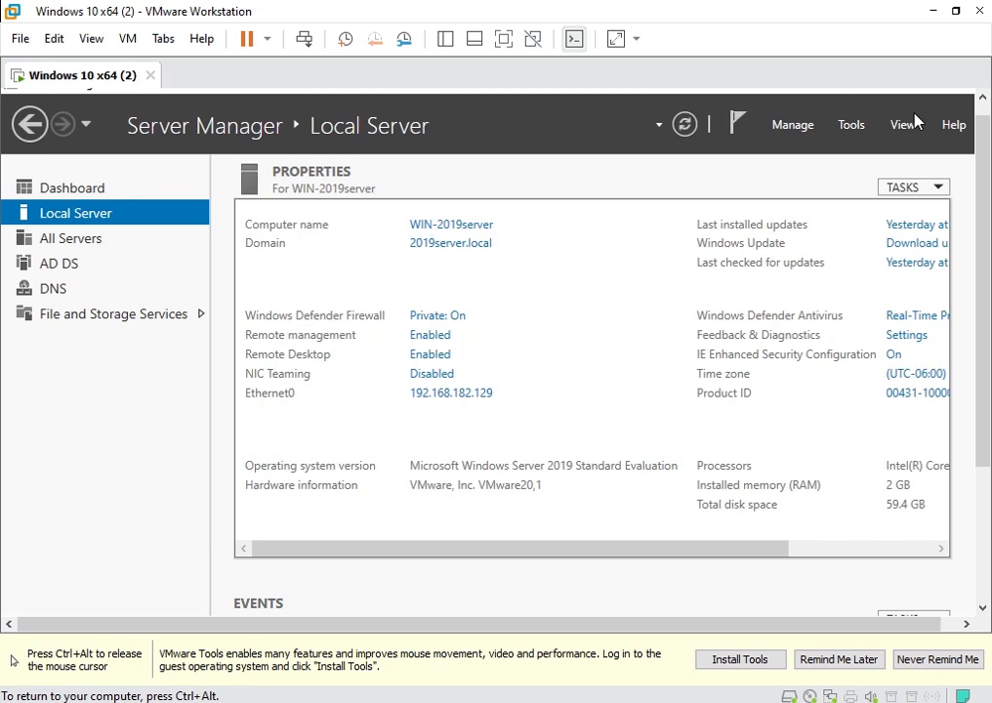
Bring up Server Manager's Tools menu on the 2019server.local domain controller.
{"action": "left_click", "coordinate": [857, 127]}
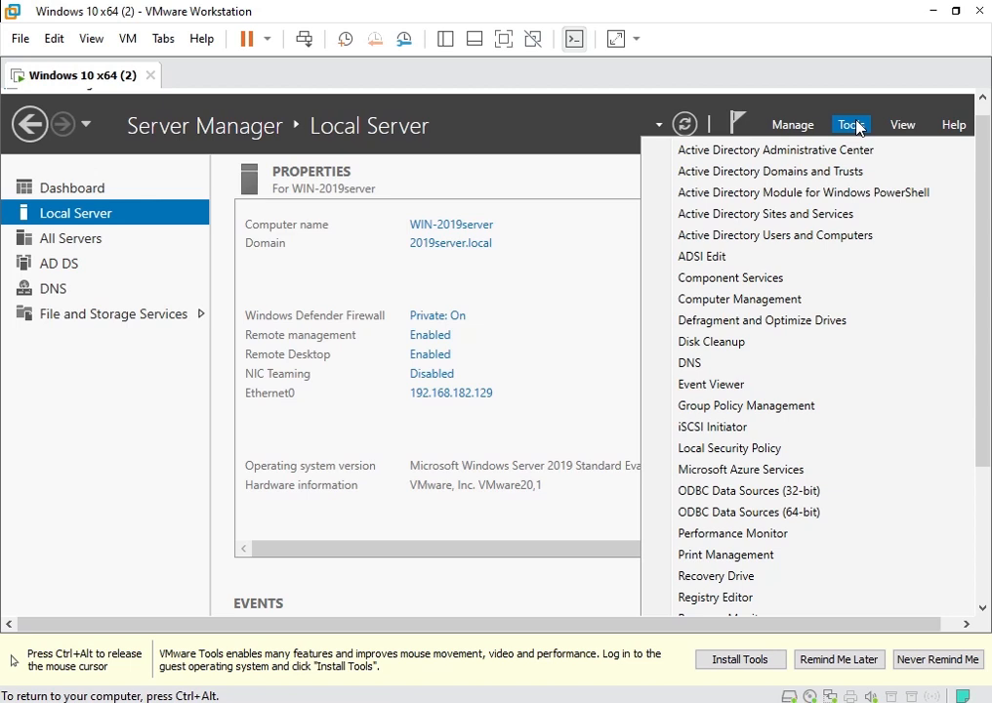
Launch DNS Manager from Tools and view the Forward Lookup Zones, including 2019server.local.
{"action": "left_click", "coordinate": [684, 363]}
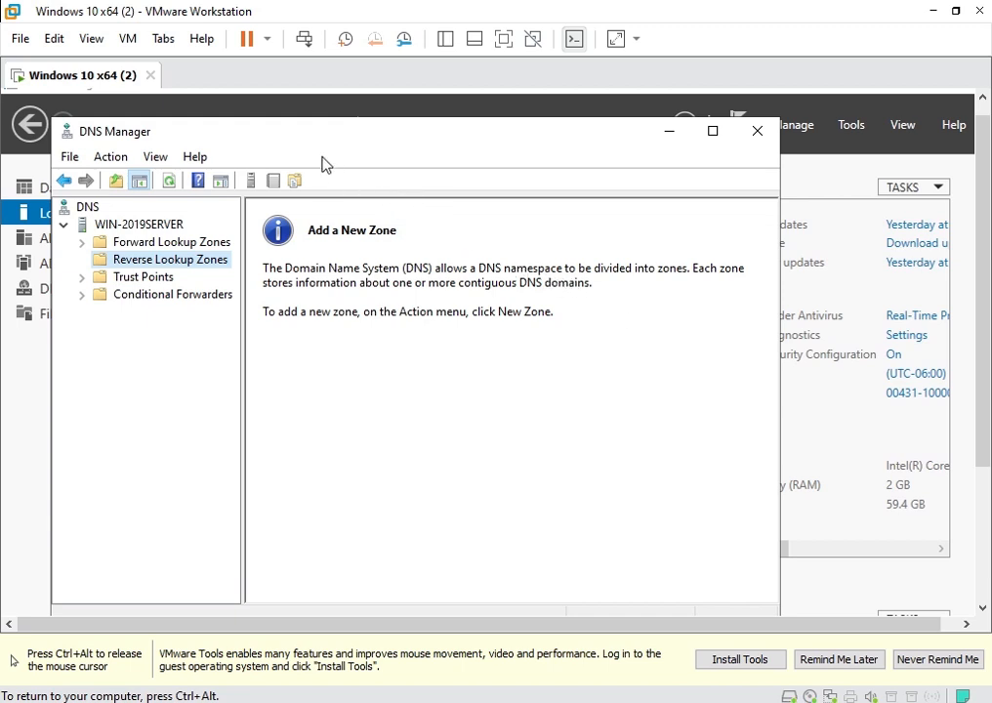
{"action": "left_click", "coordinate": [110, 243]}
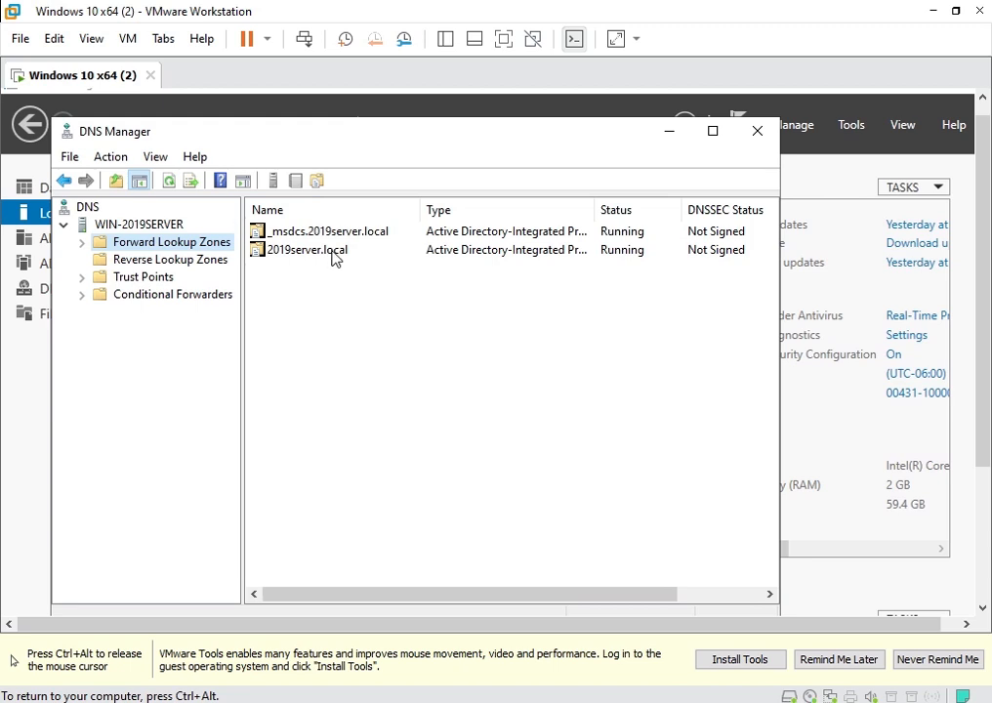
Select Reverse Lookup Zones and start the New Zone wizard from its context menu.
{"action": "left_click", "coordinate": [100, 261]}
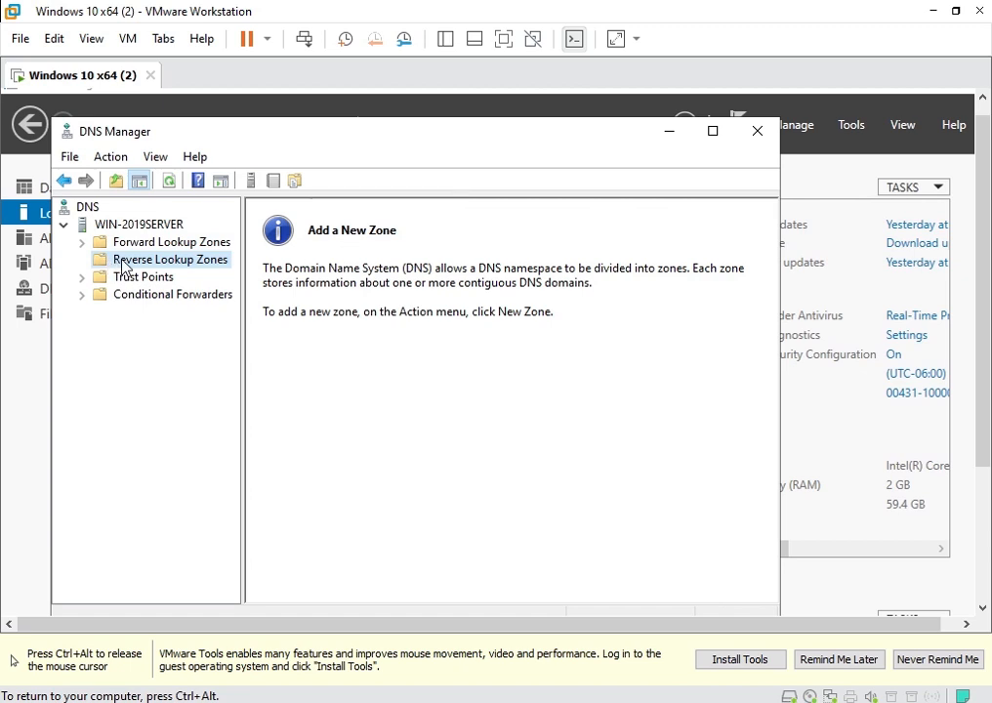
{"action": "right_click", "coordinate": [122, 264]}
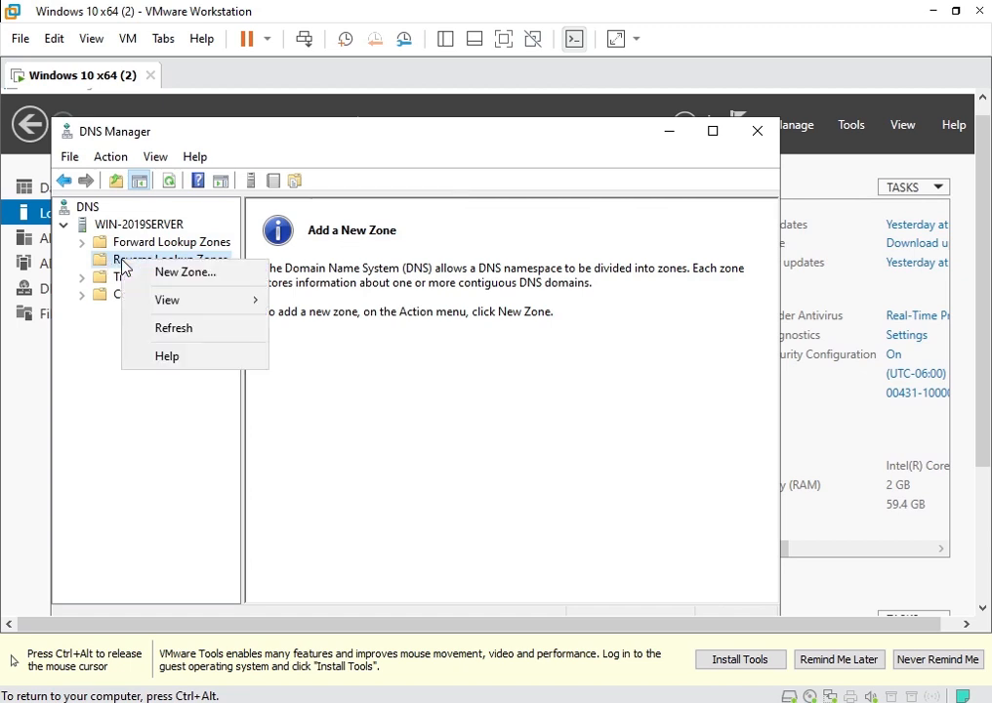
{"action": "left_click", "coordinate": [172, 278]}
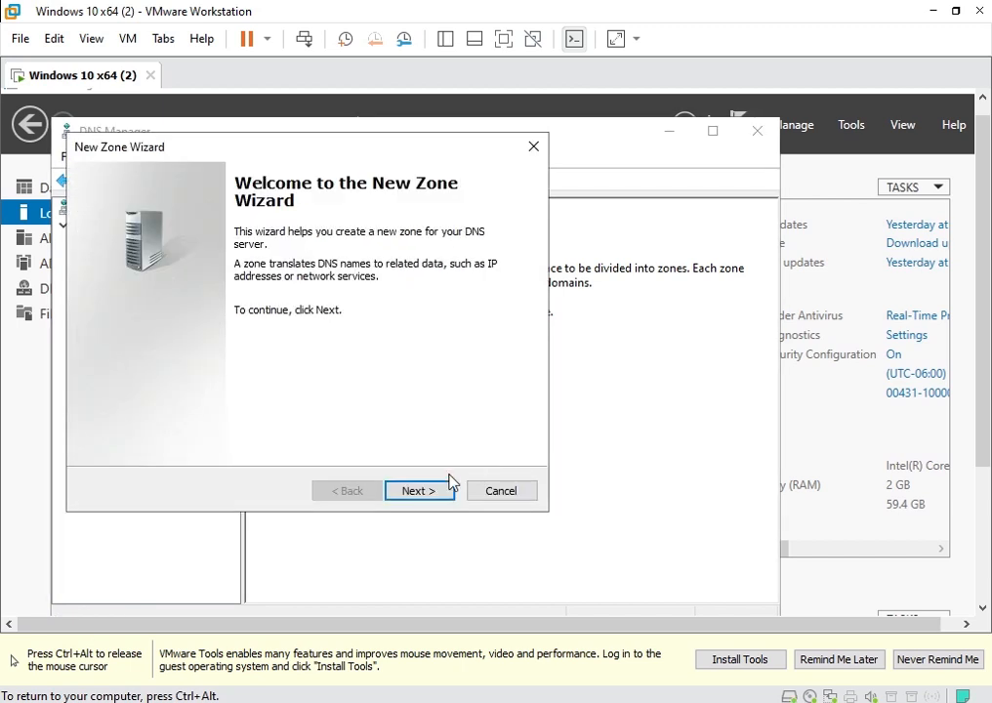
Create an AD-integrated primary IPv4 reverse zone for network 192.168.182 allowing only secure updates.
{"action": "left_click", "coordinate": [422, 491]}
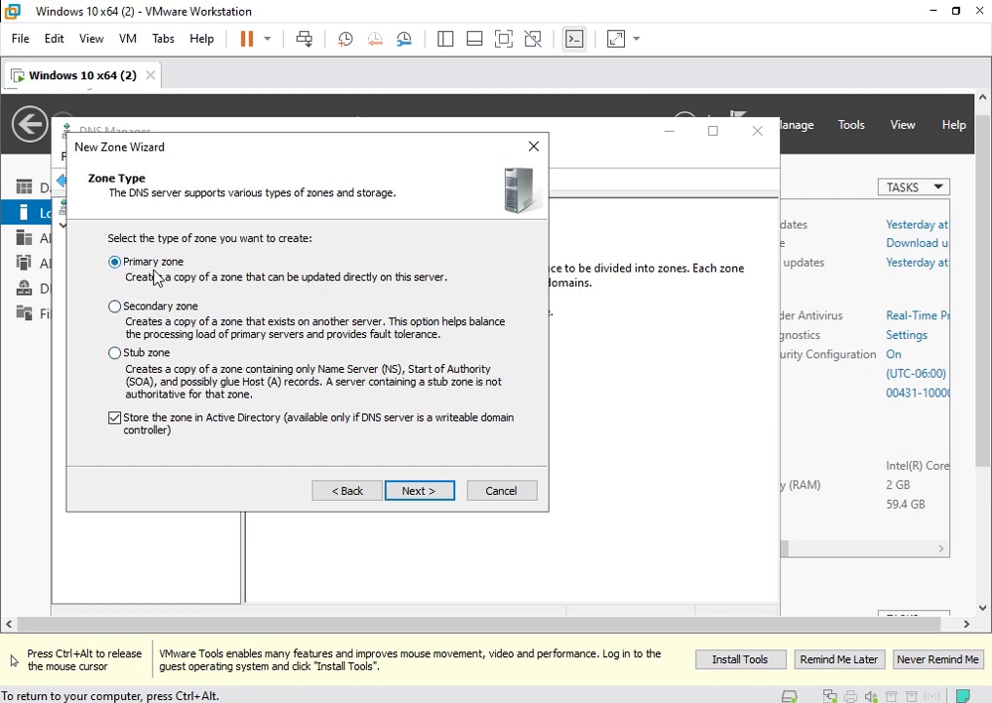
{"action": "left_click", "coordinate": [439, 498]}
{"action": "left_click", "coordinate": [440, 498]}
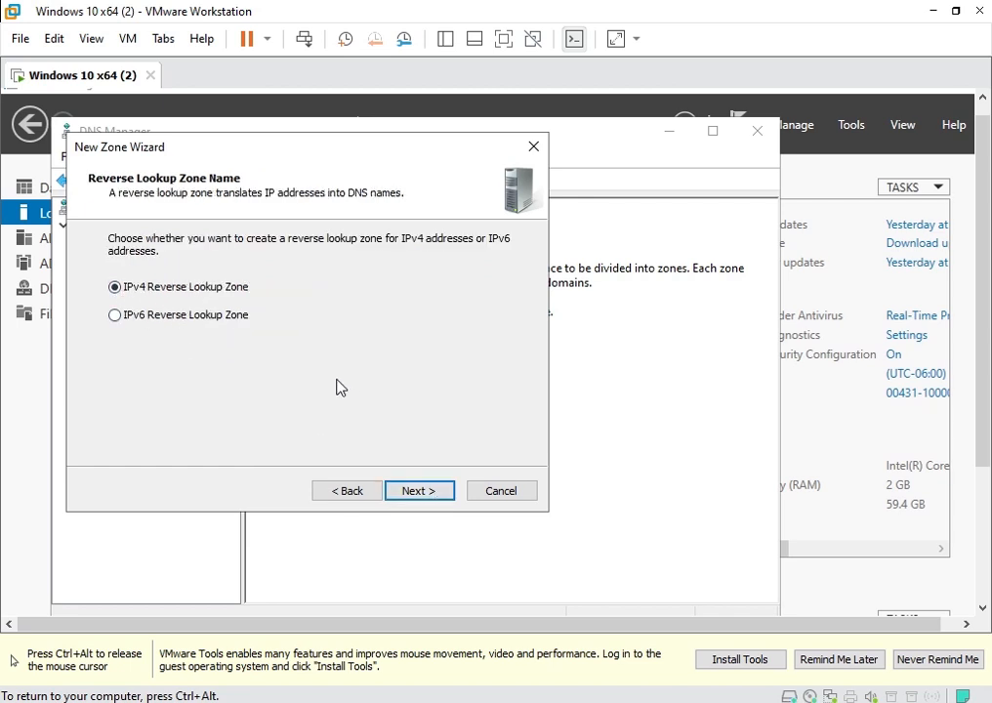
{"action": "left_click", "coordinate": [421, 493]}
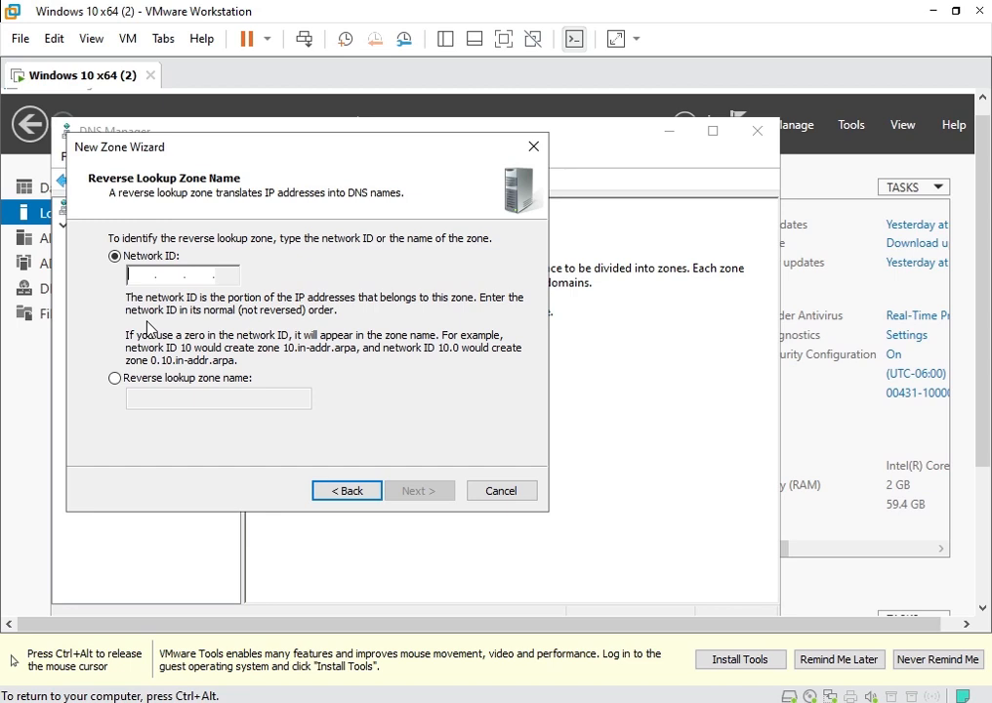
{"action": "type", "text": "192 ."}
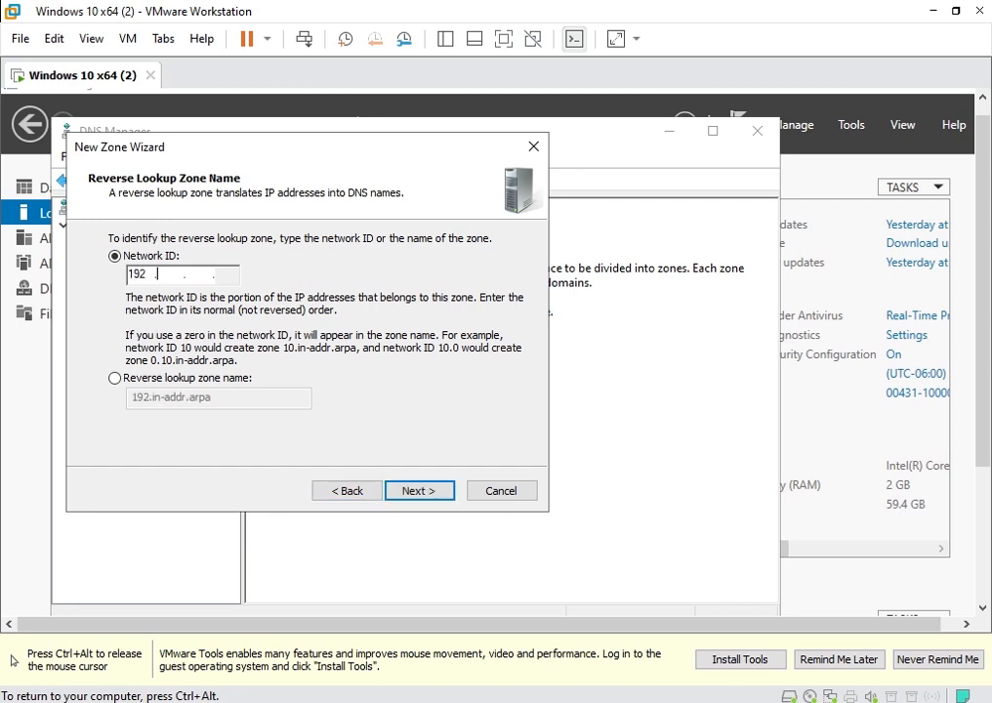
{"action": "type", "text": "168 ."}
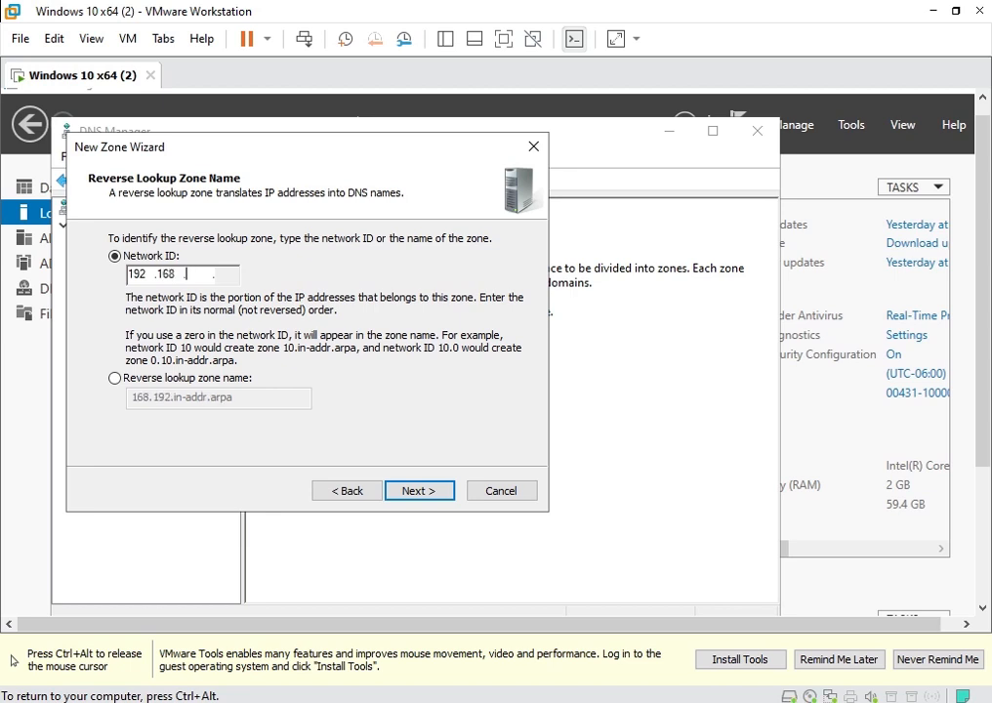
{"action": "type", "text": "182"}
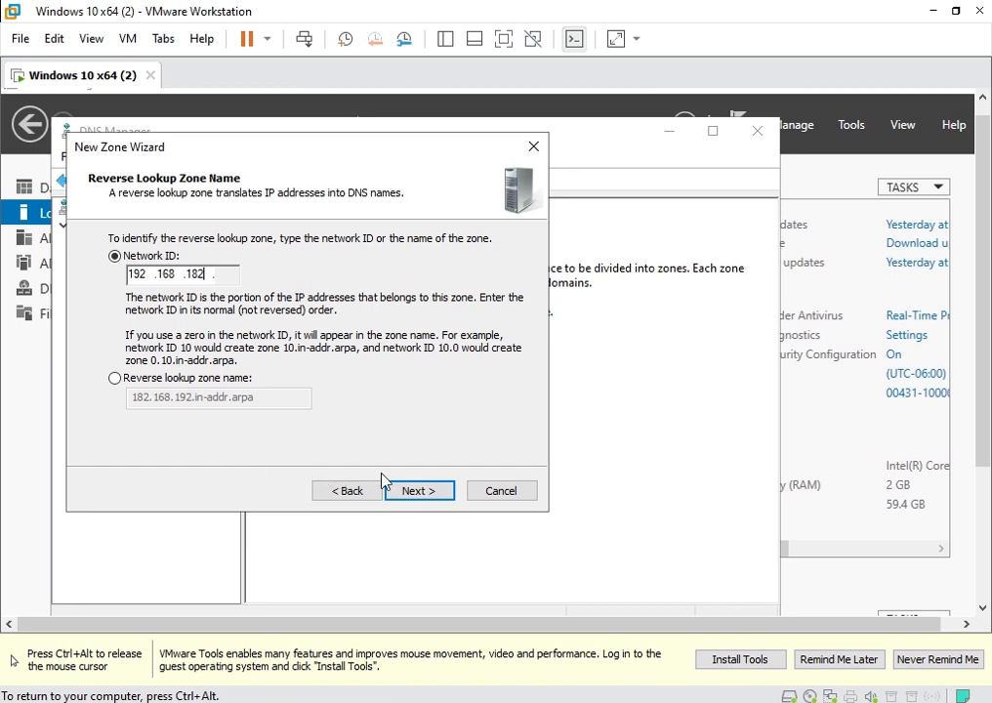
{"action": "left_click", "coordinate": [447, 498]}
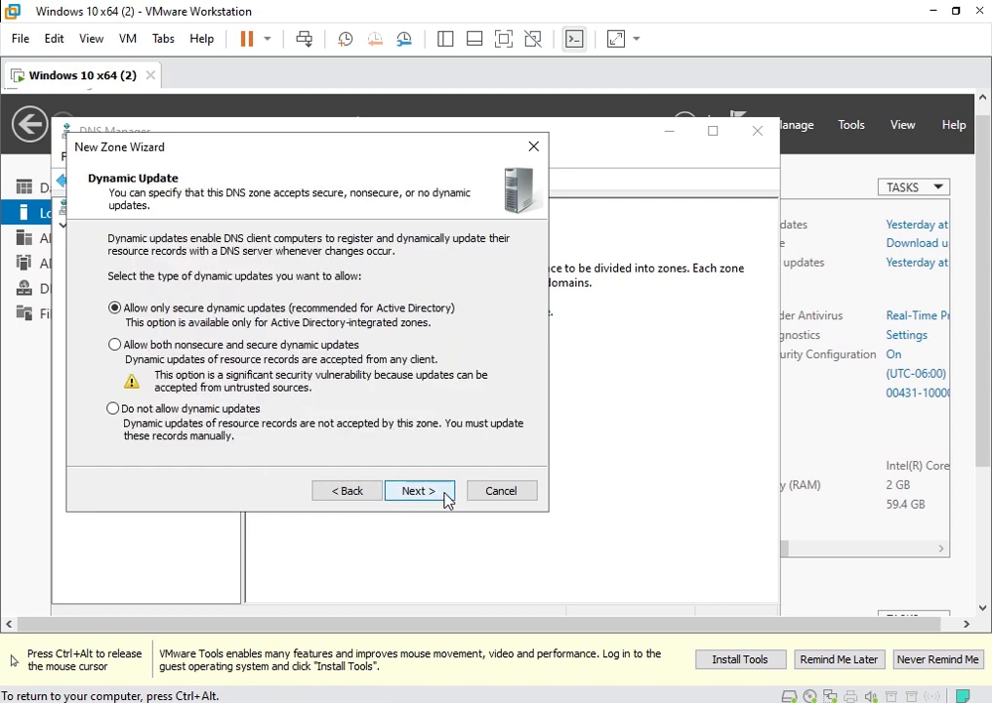
{"action": "left_click", "coordinate": [447, 498]}
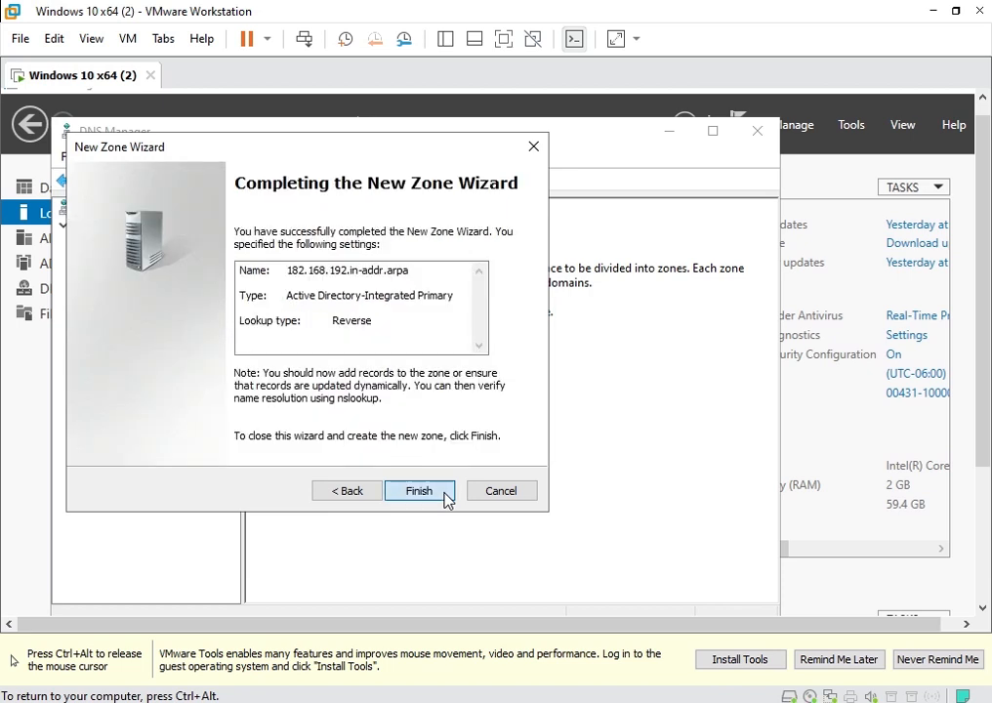
{"action": "left_click", "coordinate": [446, 497]}
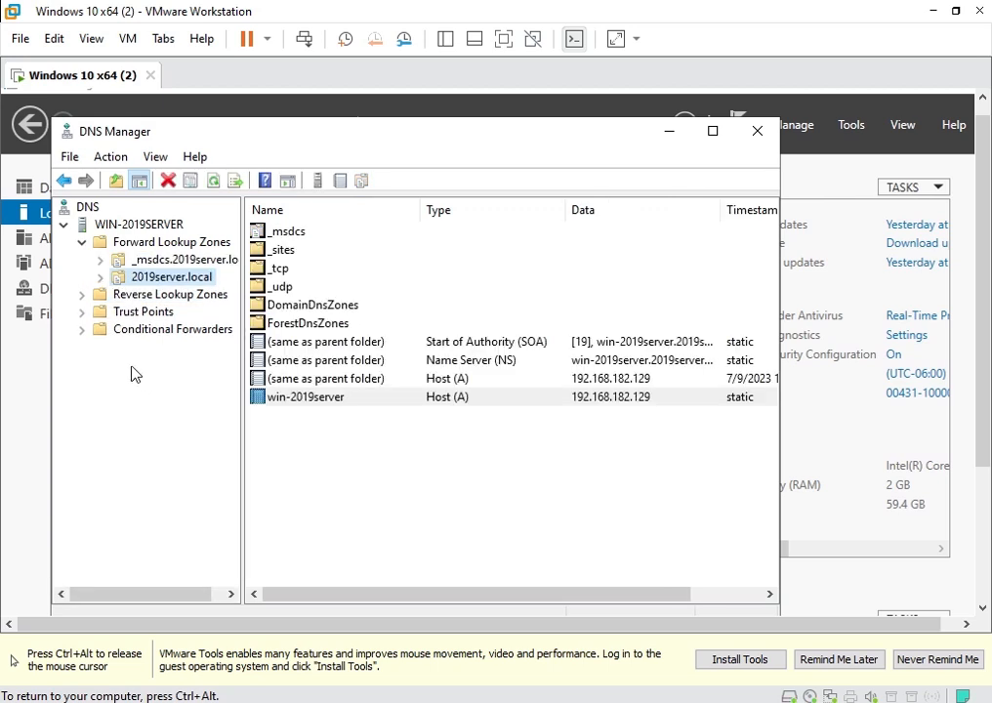
Enable 'Update associated pointer (PTR) record' on the win-2019server host record, then close DNS Manager.
{"action": "left_click", "coordinate": [82, 295]}
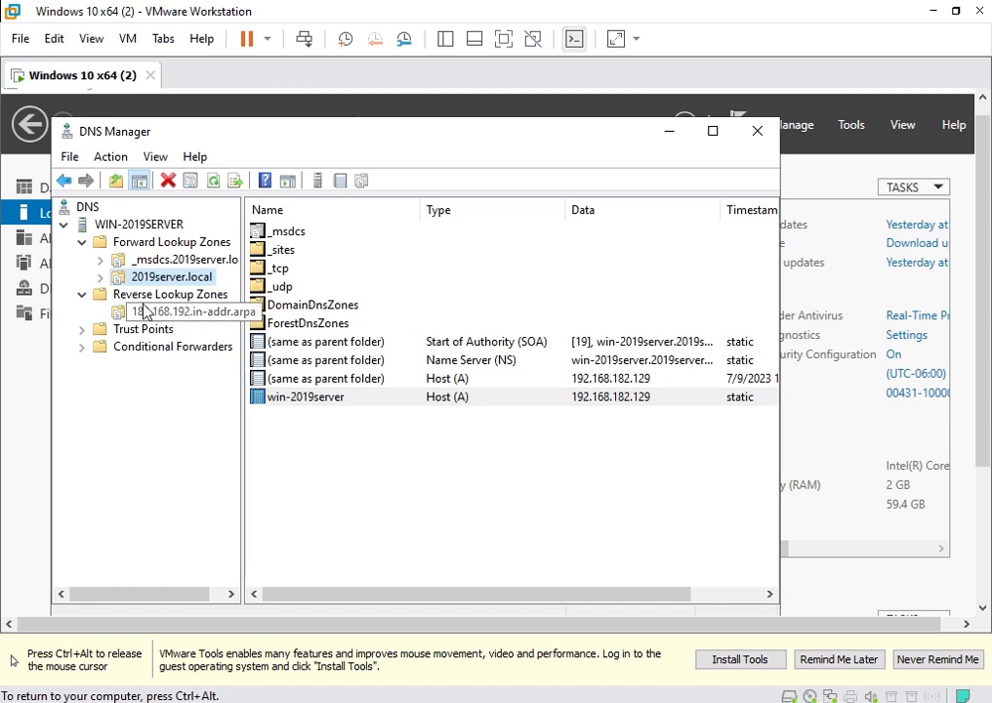
{"action": "left_click", "coordinate": [81, 295]}
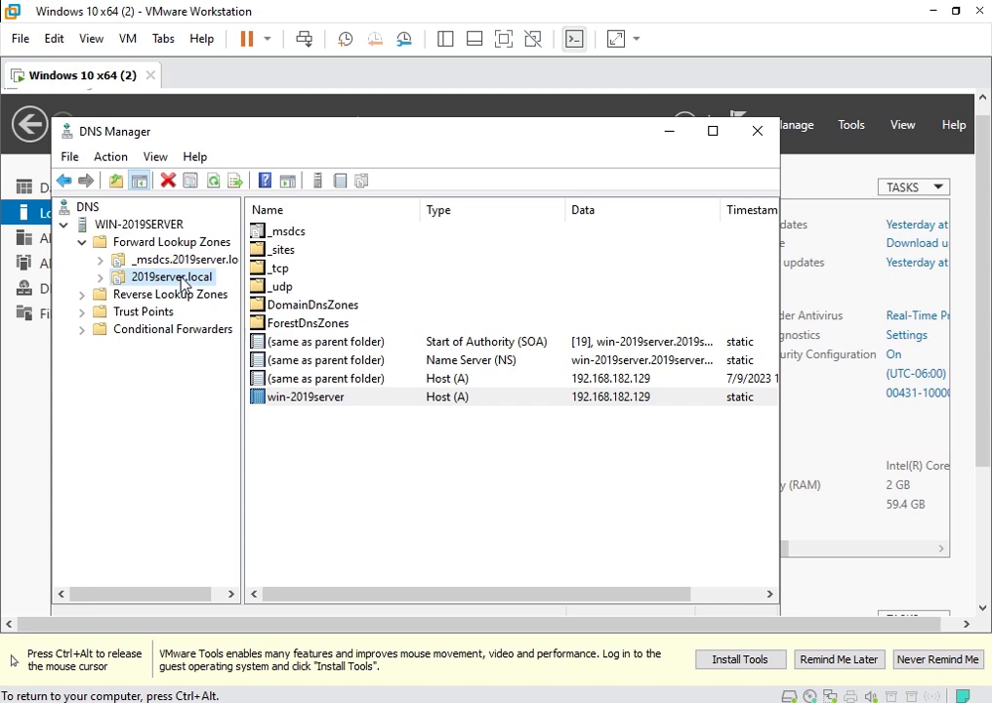
{"action": "double_click", "coordinate": [310, 402]}
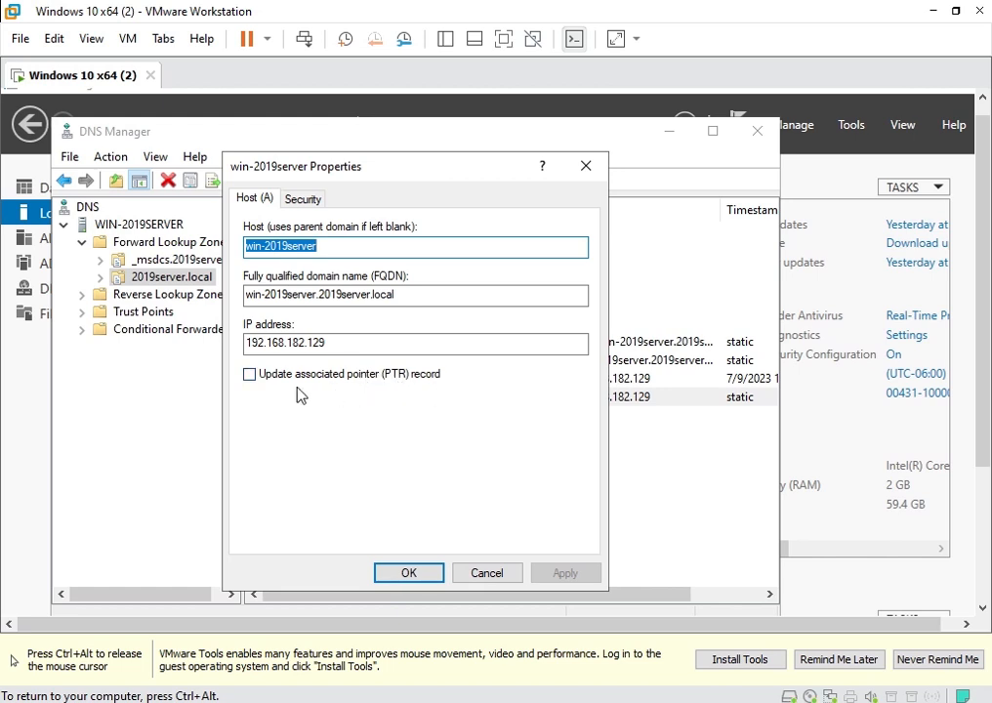
{"action": "left_click", "coordinate": [256, 381]}
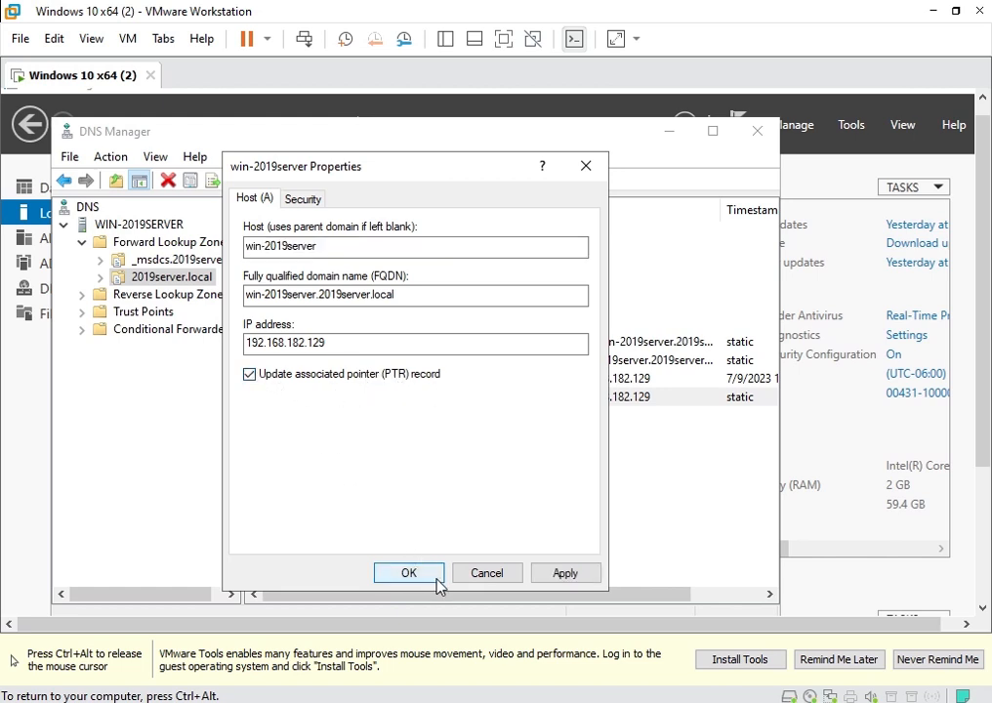
{"action": "left_click", "coordinate": [586, 574]}
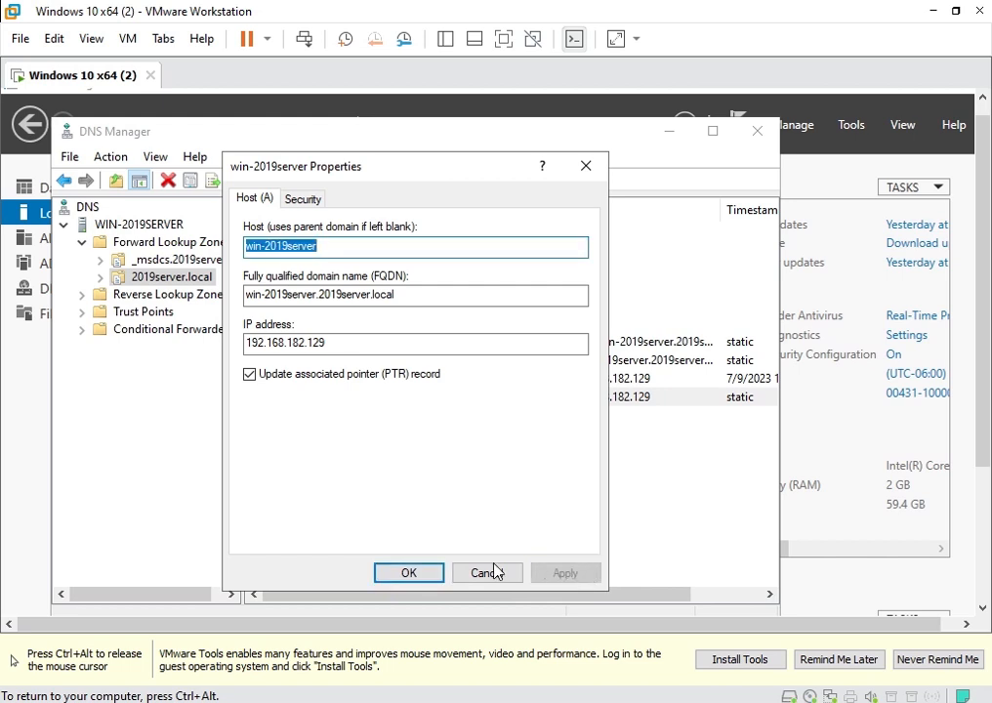
{"action": "left_click", "coordinate": [410, 574]}
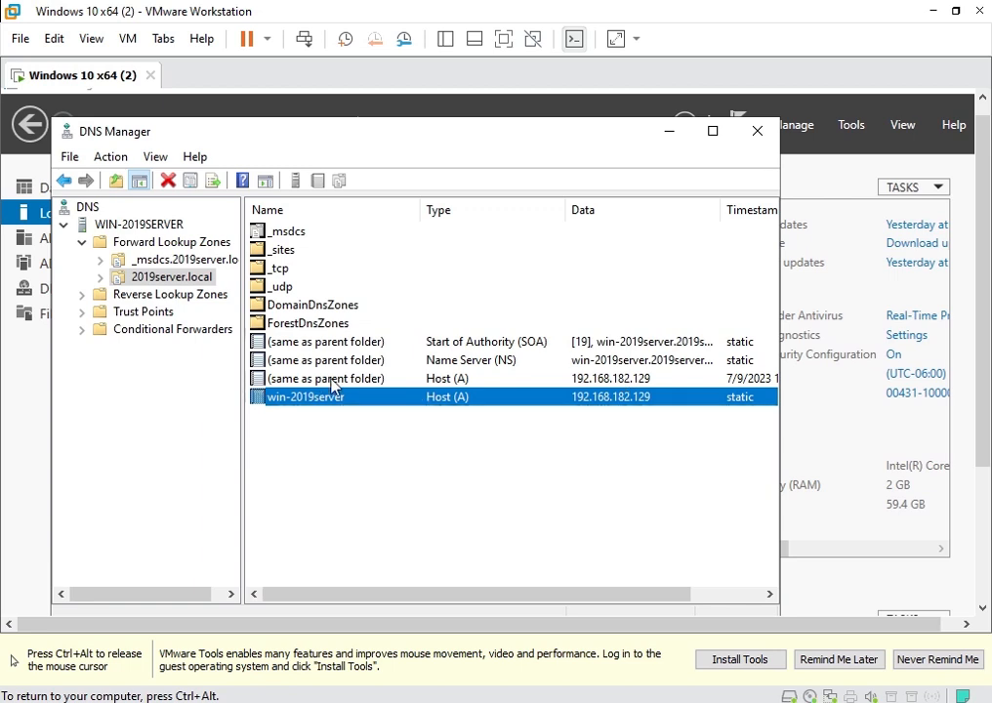
{"action": "left_click", "coordinate": [762, 138]}
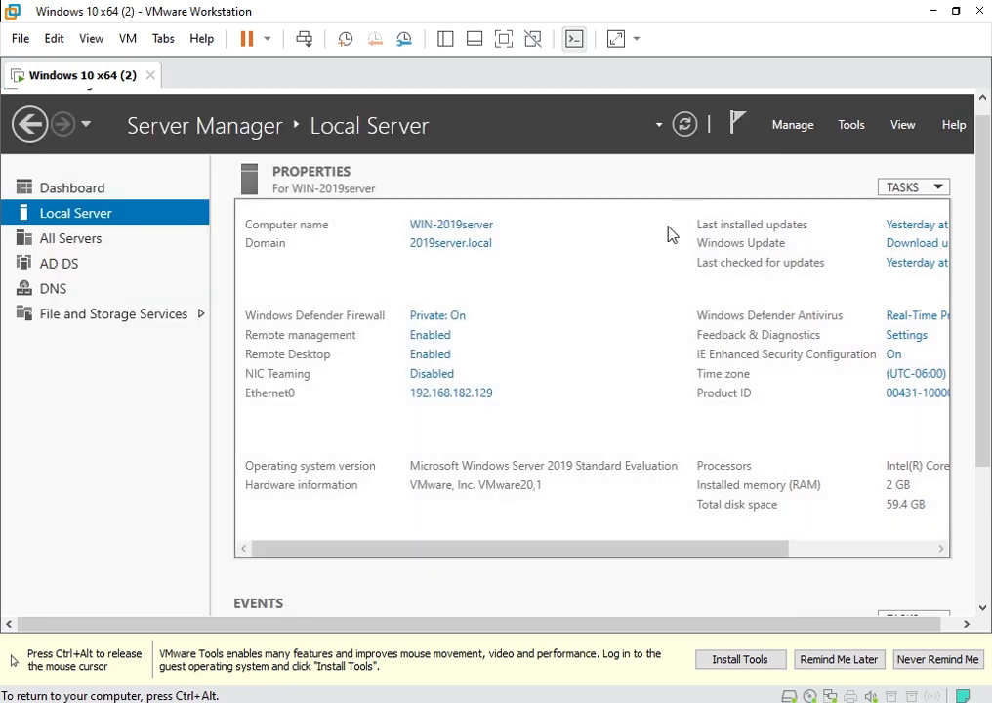
Set Ethernet0's IPv4 preferred DNS server to 192.168.182.129 instead of 127.0.0.1.
{"action": "left_click", "coordinate": [449, 398]}
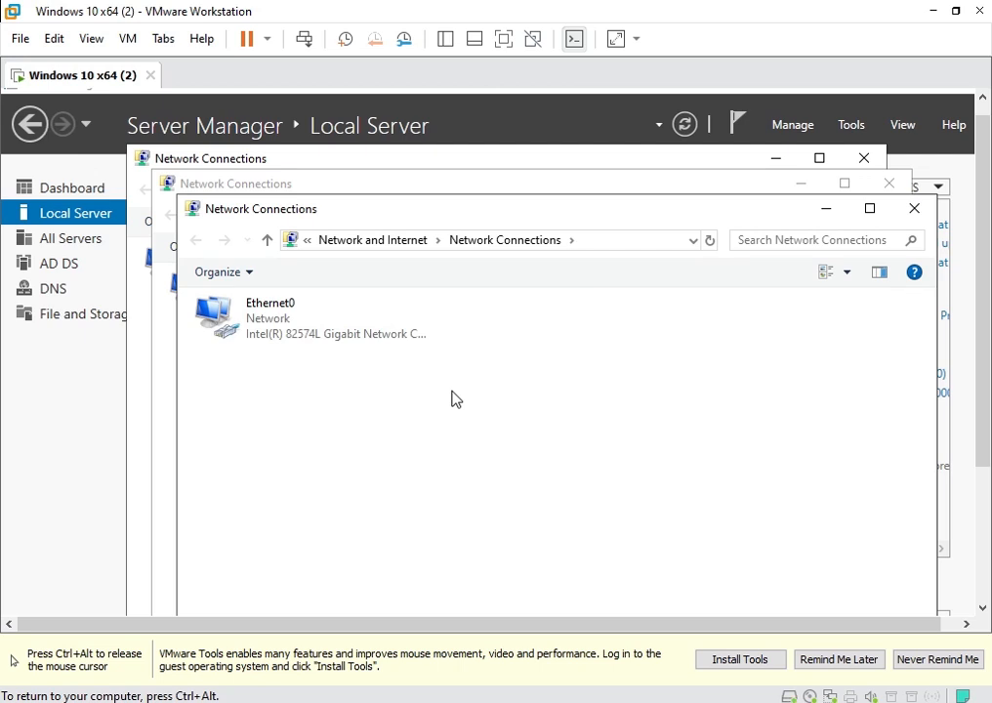
{"action": "left_click", "coordinate": [250, 322]}
{"action": "right_click", "coordinate": [253, 321]}
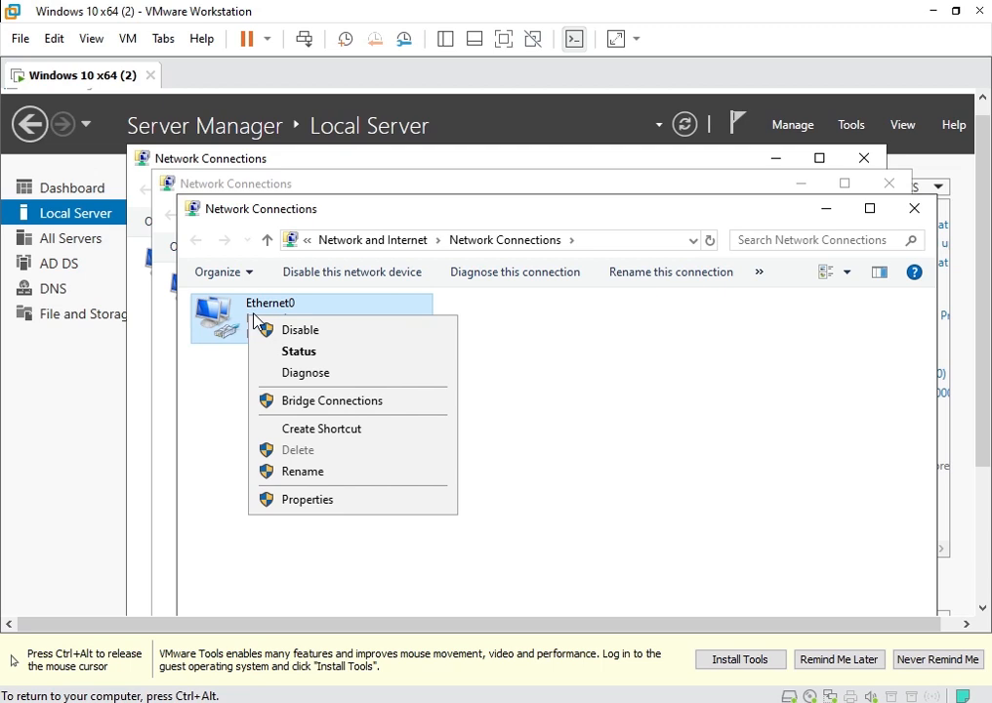
{"action": "left_click", "coordinate": [308, 500]}
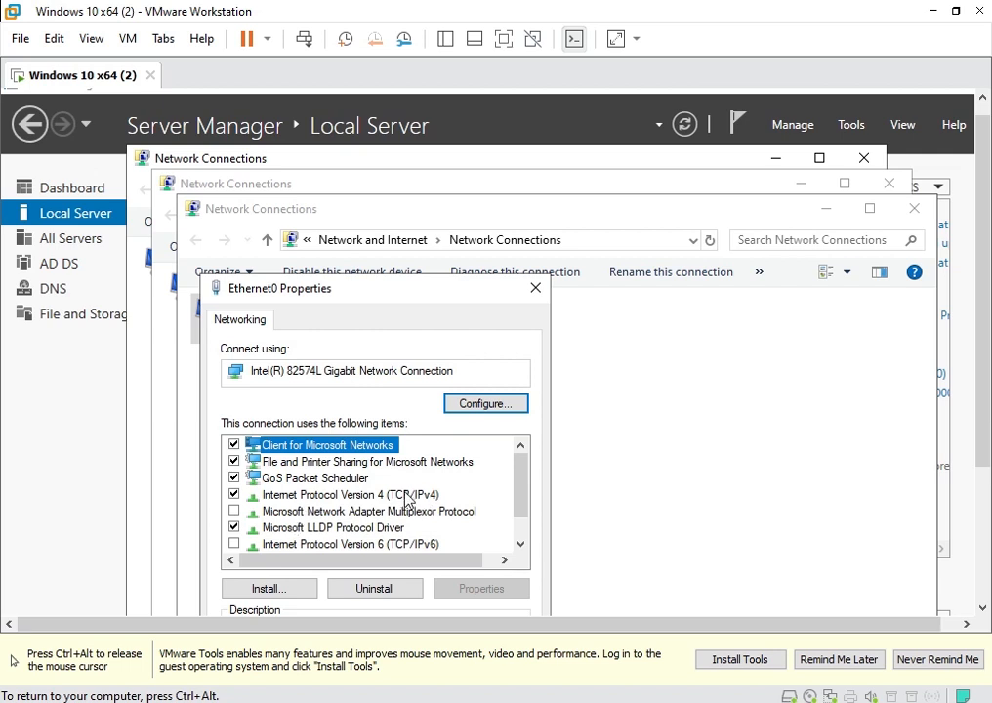
{"action": "double_click", "coordinate": [400, 495]}
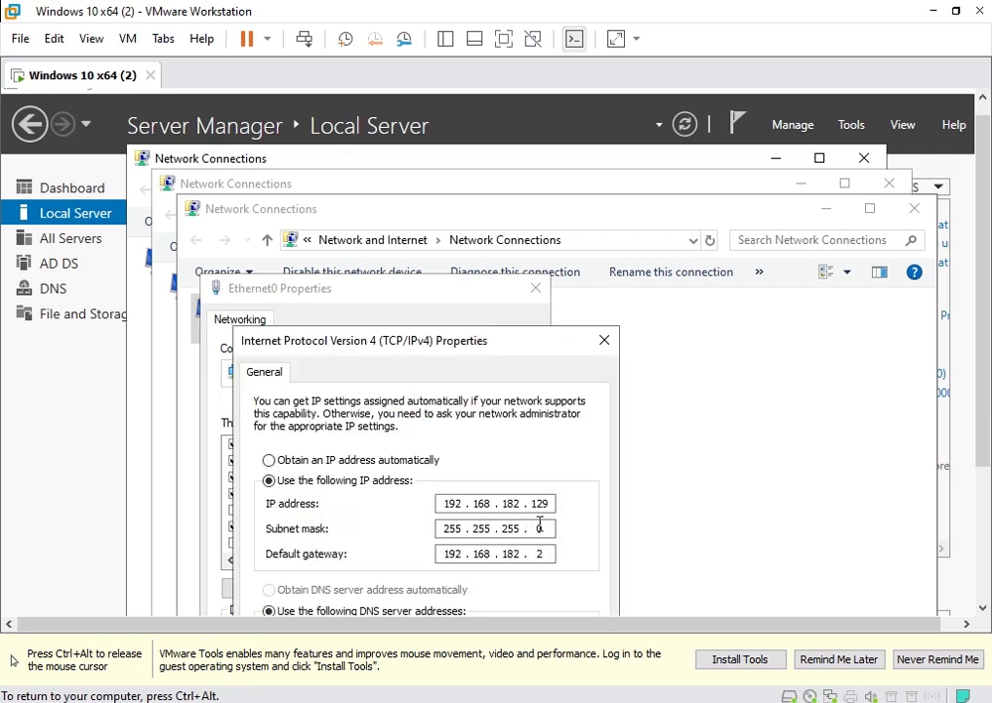
{"action": "left_click_drag", "start_coordinate": [981, 295], "coordinate": [986, 430]}
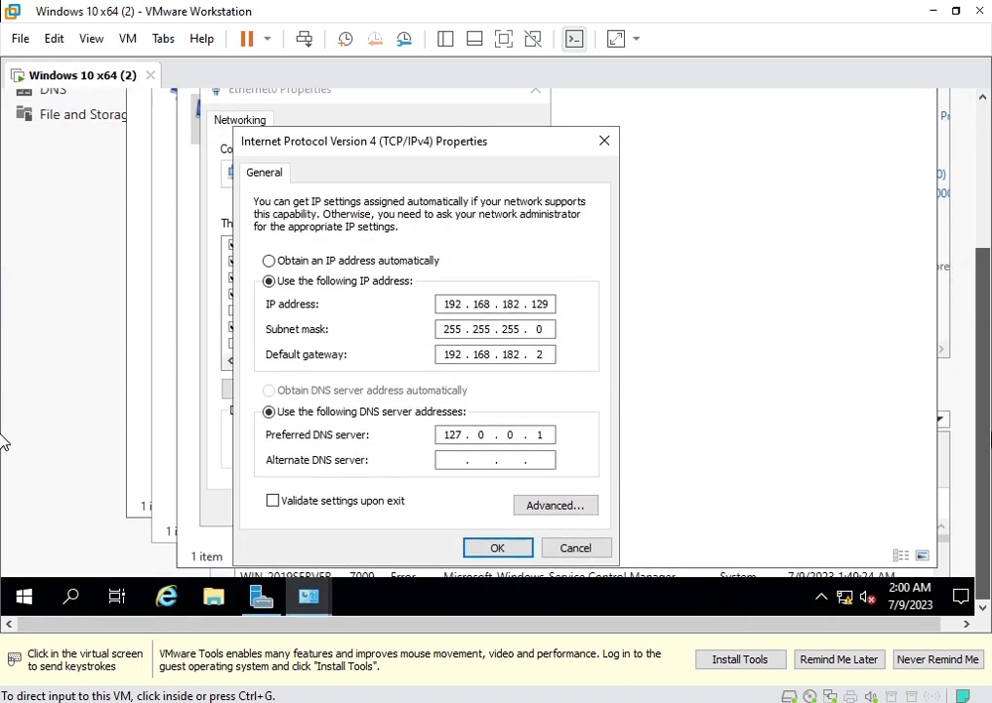
{"action": "left_click", "coordinate": [730, 466]}
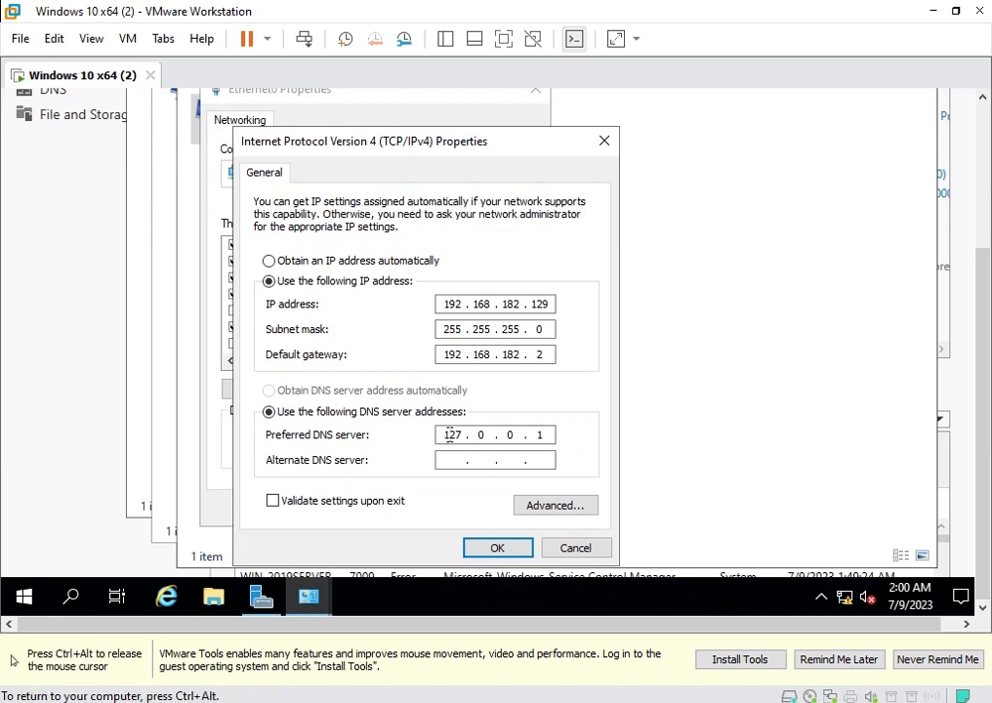
{"action": "left_click_drag", "start_coordinate": [446, 436], "coordinate": [467, 435]}
{"action": "type", "text": "192 . 168 . 182 . 129"}
{"action": "left_click", "coordinate": [489, 549]}
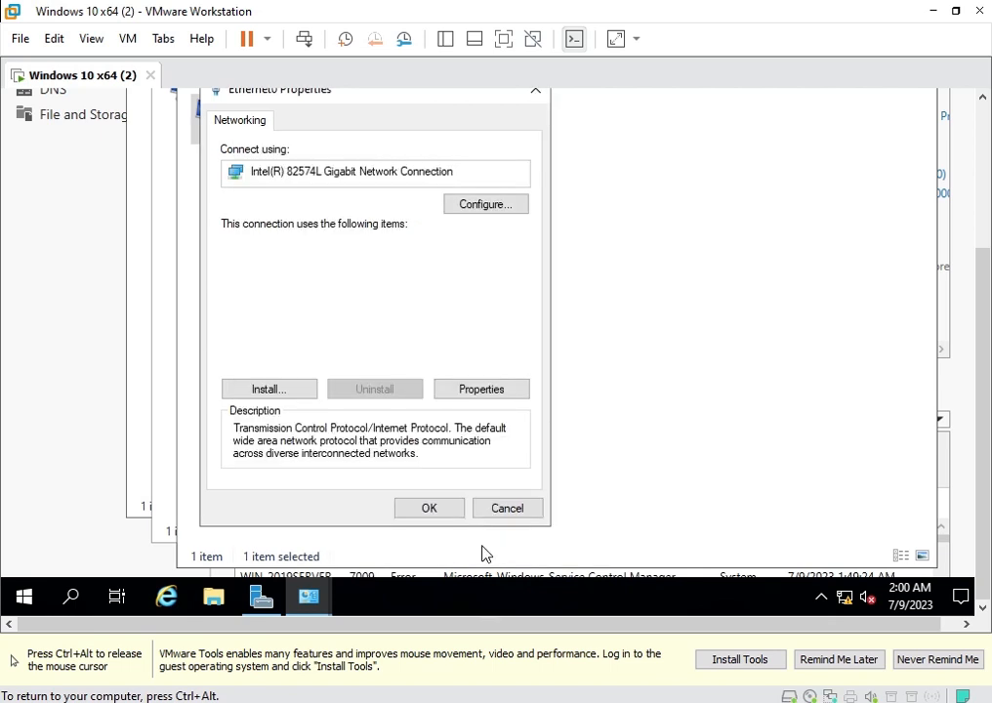
{"action": "left_click", "coordinate": [430, 509]}
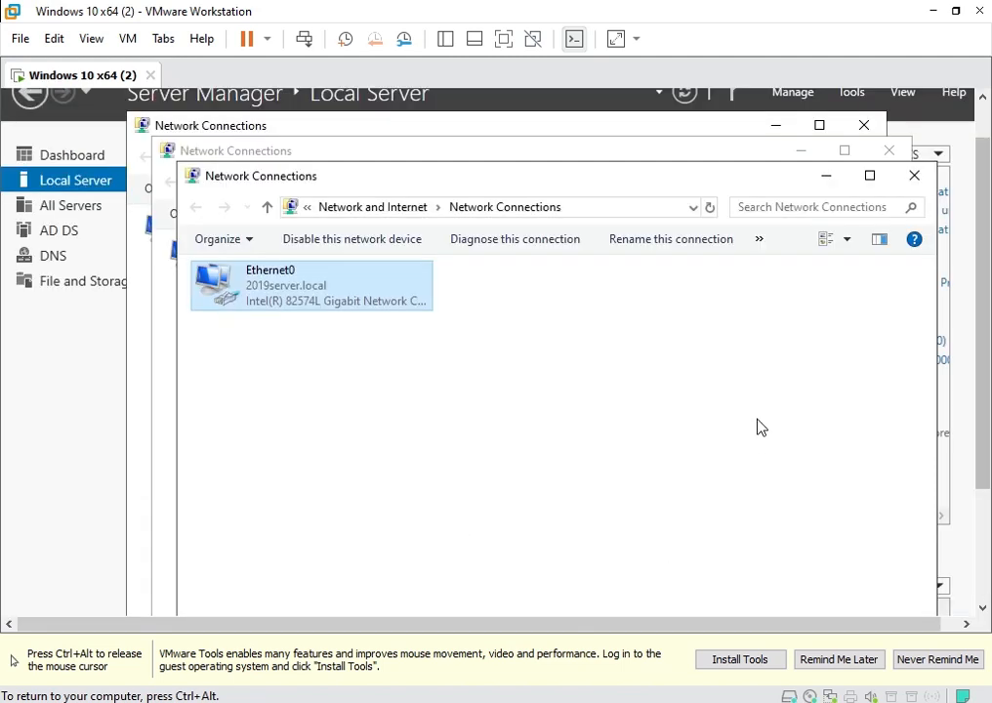
Close the three extra Network Connections windows.
{"action": "left_click", "coordinate": [913, 177]}
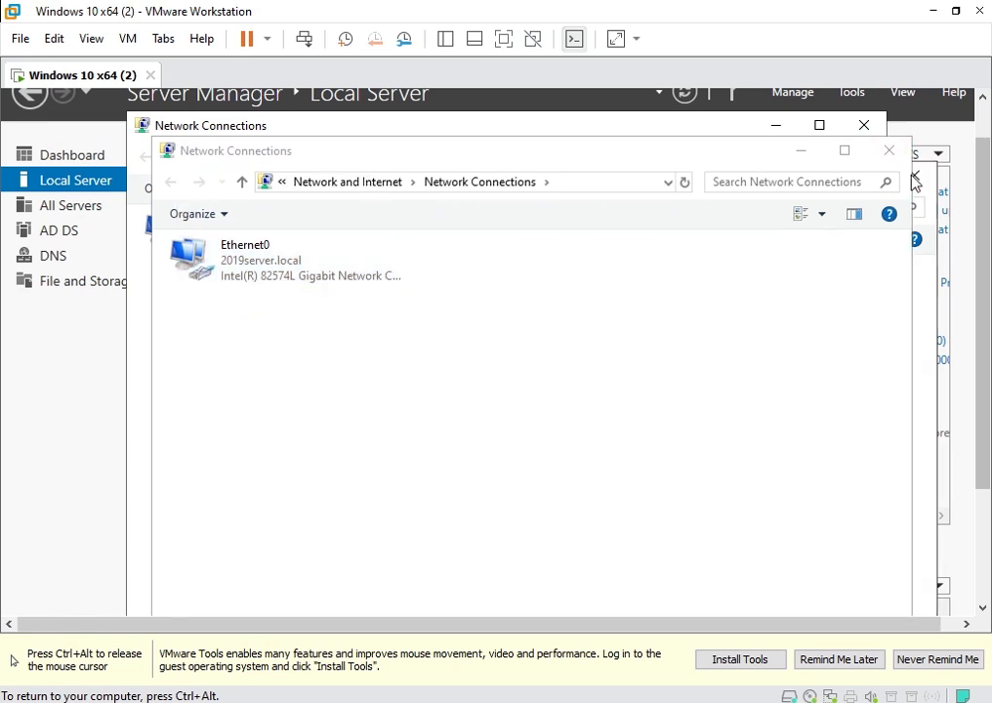
{"action": "left_click", "coordinate": [889, 152]}
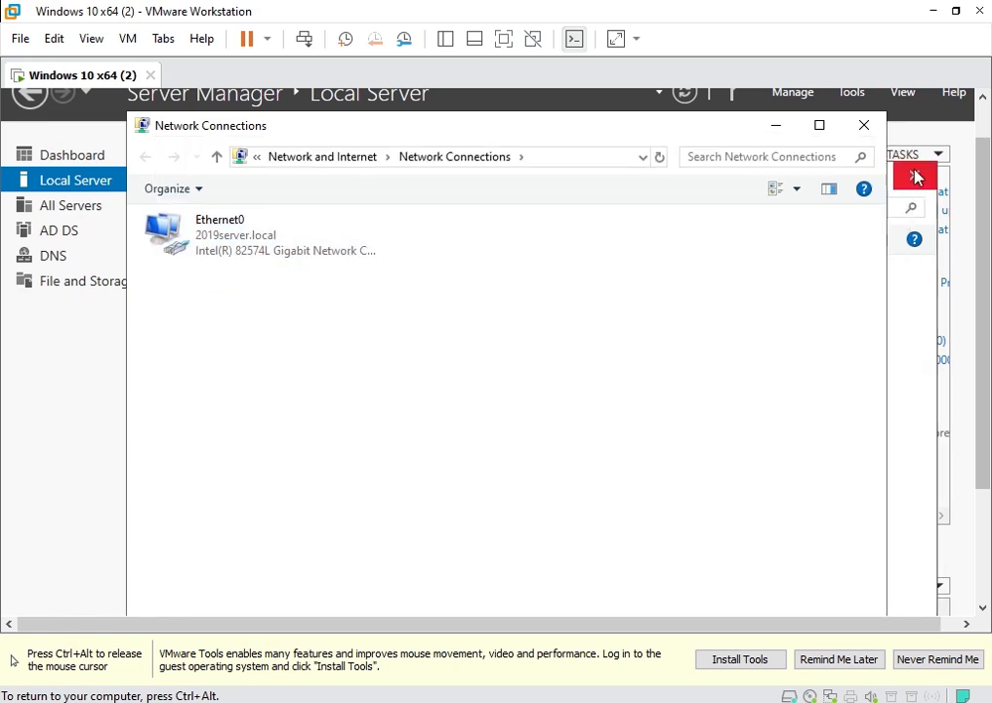
{"action": "left_click", "coordinate": [863, 125]}
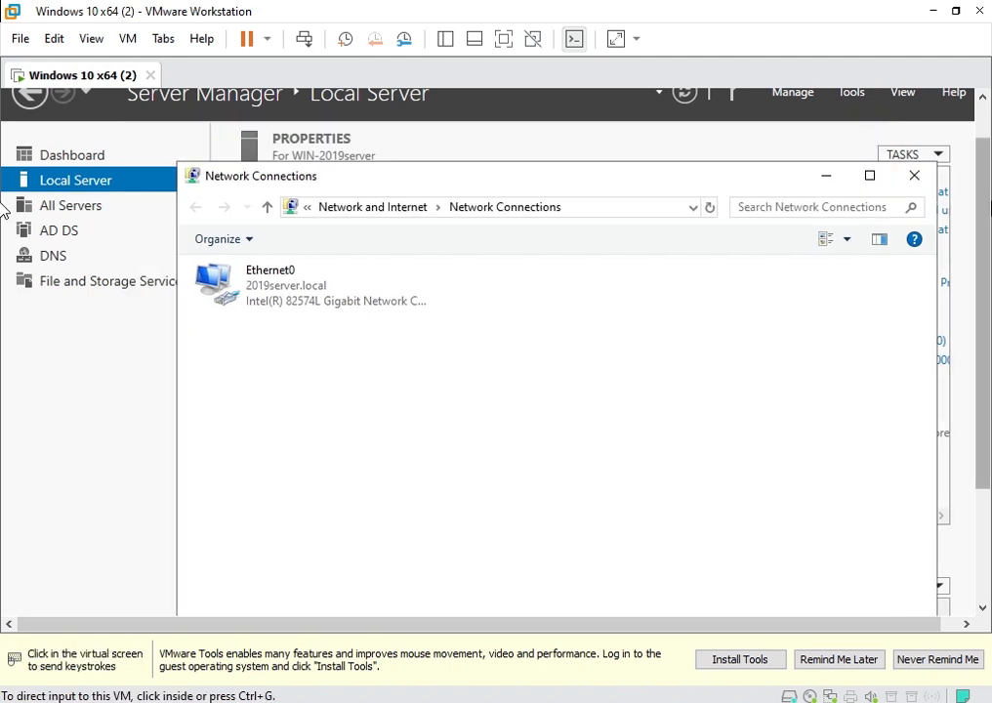
Launch the Windows PowerShell tile from the Start menu as Administrator.
{"action": "left_click_drag", "start_coordinate": [986, 210], "coordinate": [989, 344]}
{"action": "left_click", "coordinate": [649, 343]}
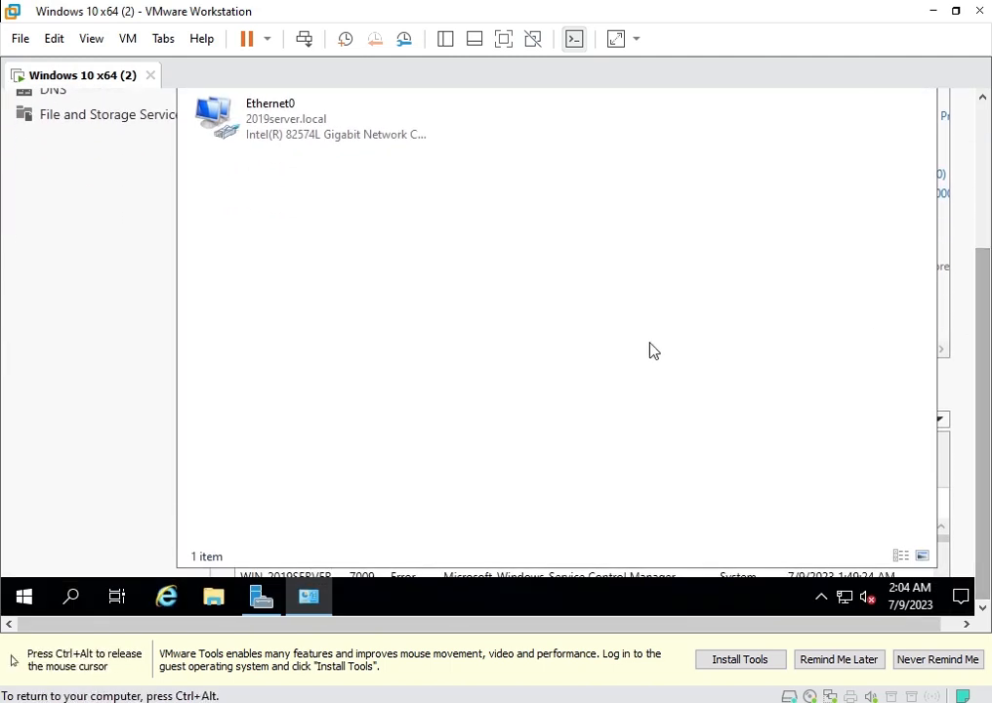
{"action": "left_click", "coordinate": [24, 598]}
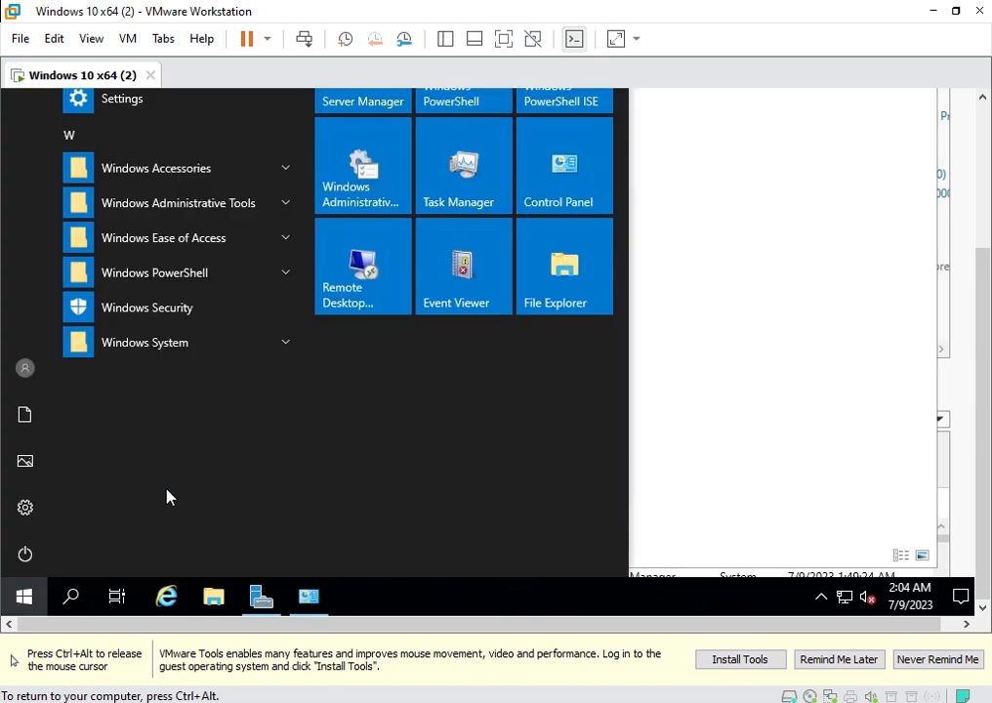
{"action": "left_click", "coordinate": [496, 115]}
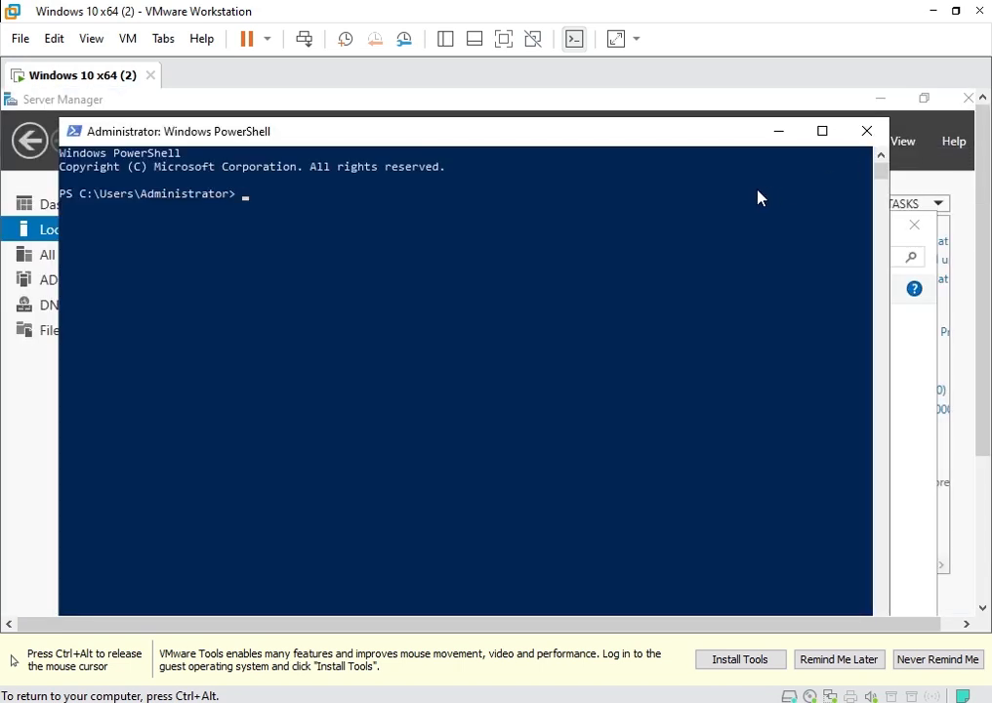
Start nslookup and look up win-2019server, which resolves to 192.168.182.129.
{"action": "type", "text": "nslookup"}
{"action": "key", "text": "Return"}
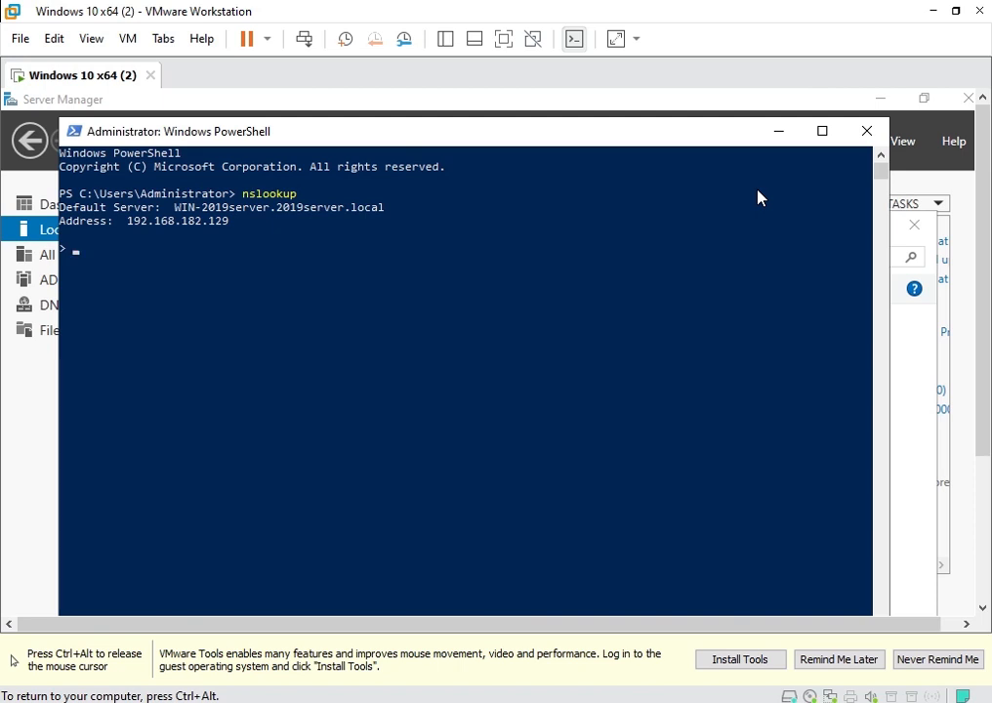
{"action": "type", "text": "win-2019server"}
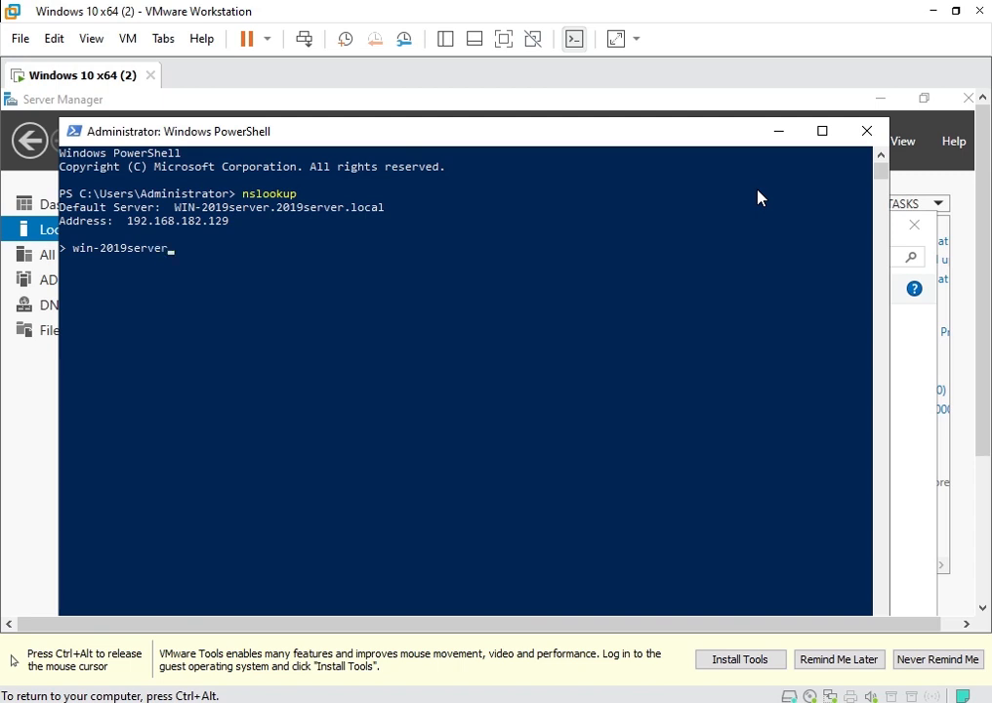
{"action": "key", "text": "Return"}
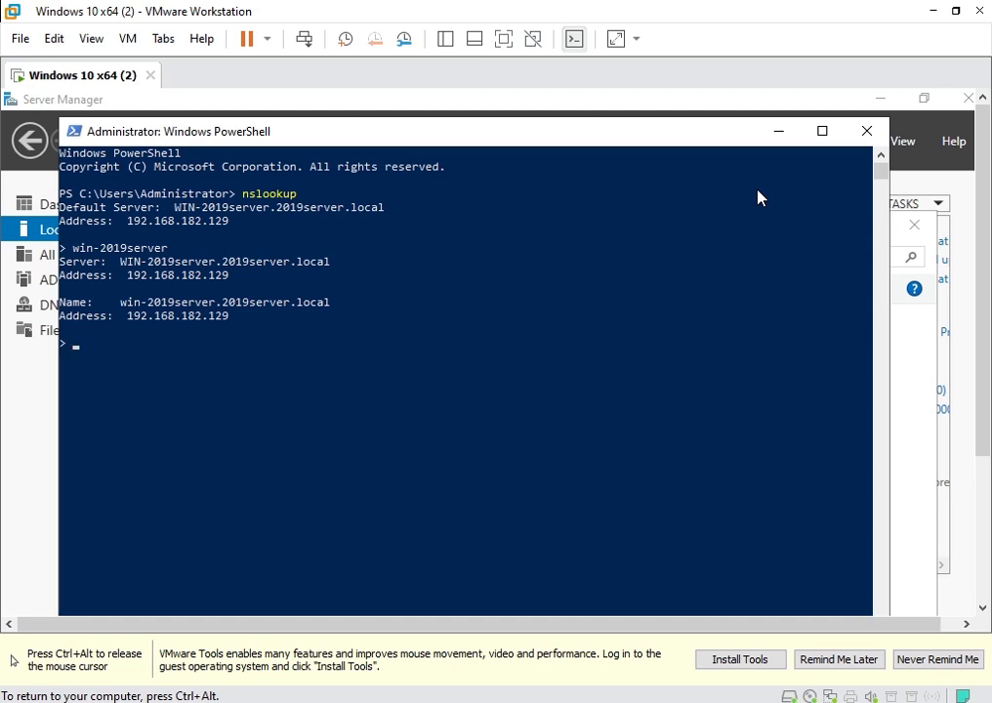
Query 2019server.local, then reverse-look up 192.168.182.129 to WIN-2019server.2019server.local.
{"action": "type", "text": "2019server.c"}
{"action": "key", "text": "BackSpace"}
{"action": "type", "text": "ocal"}
{"action": "key", "text": "Return"}
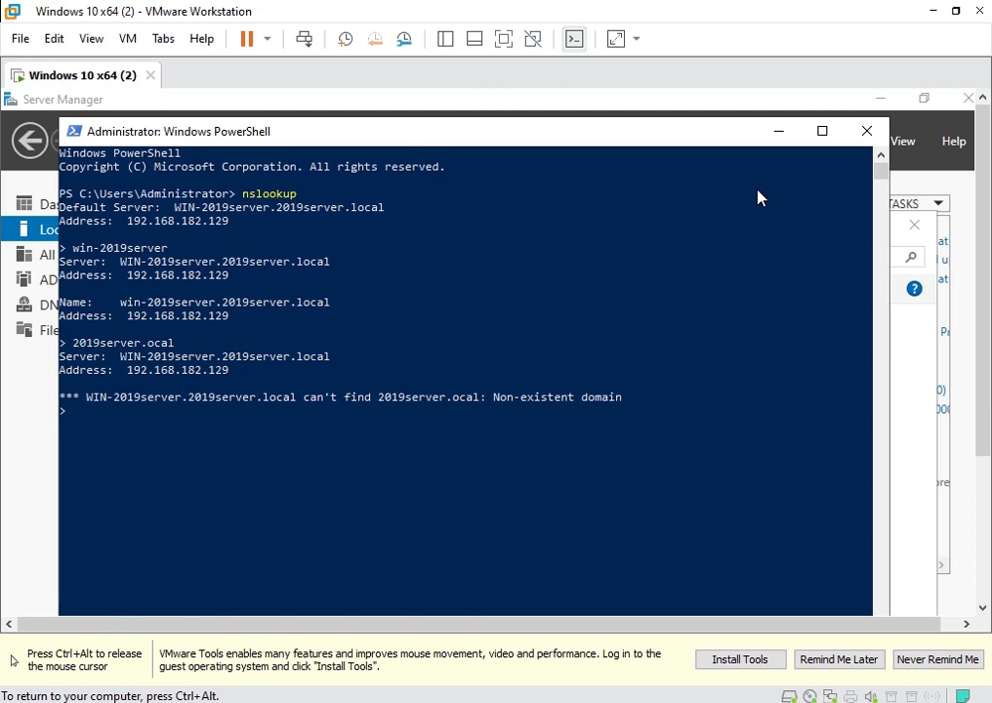
{"action": "type", "text": "192.168.182.129"}
{"action": "key", "text": "Return"}
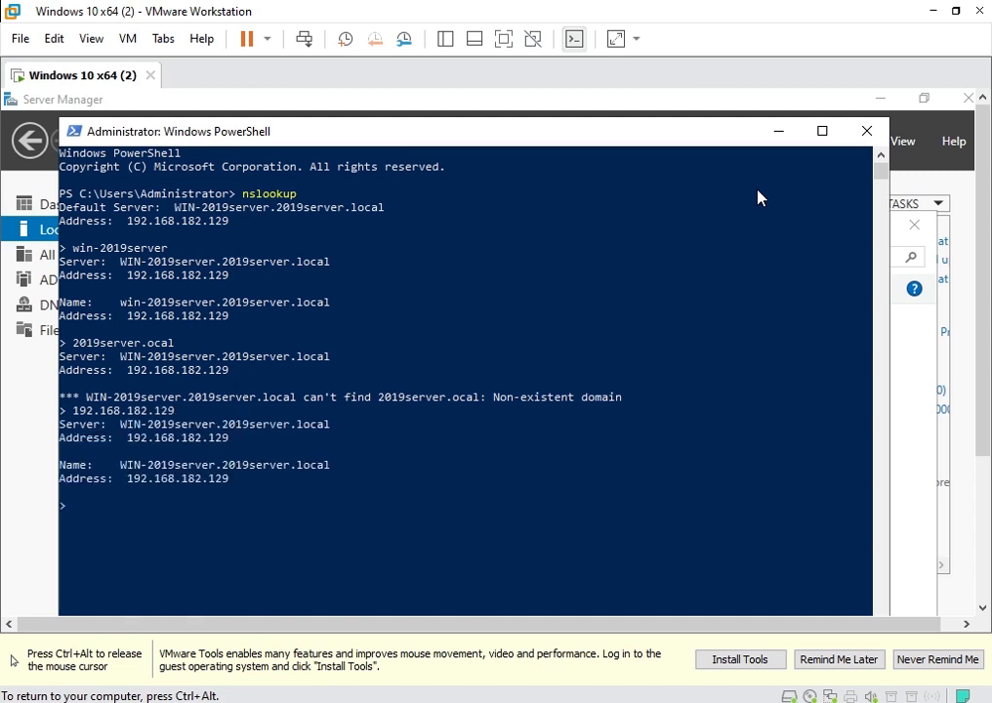